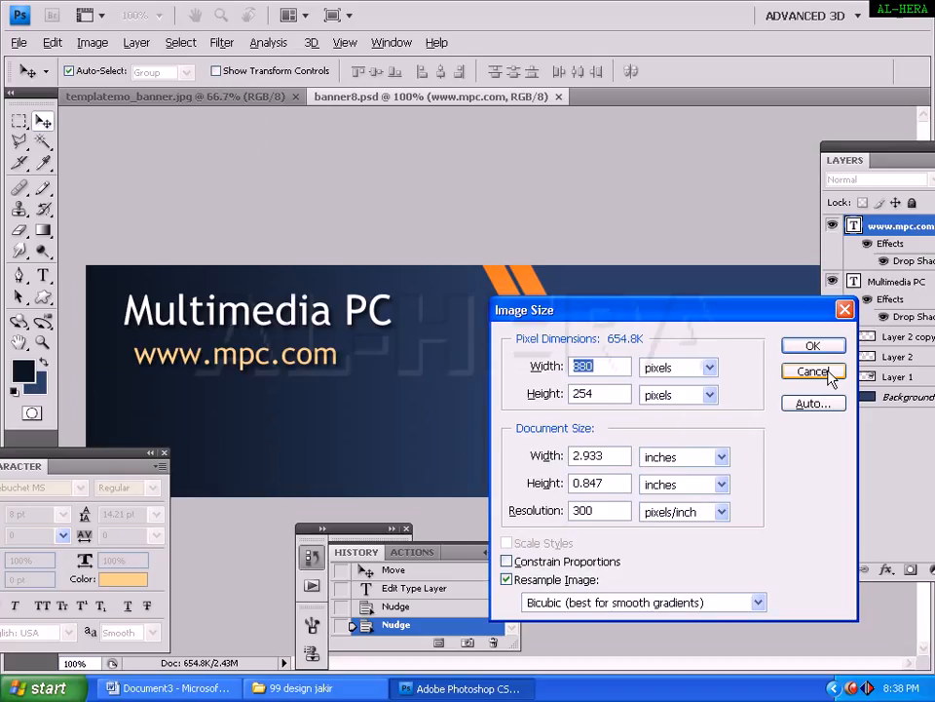
Step: Close the Image Size dialog, dock the Layers panel and preview the finished banner with all panels hidden
{"action": "left_click", "coordinate": [814, 372]}
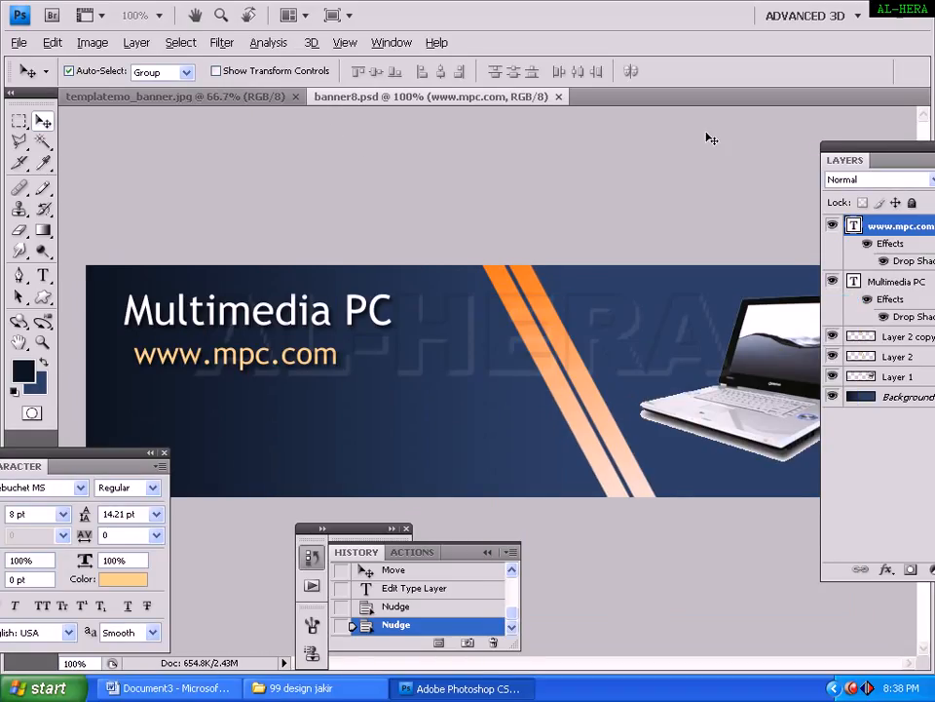
{"action": "left_click_drag", "start_coordinate": [831, 155], "coordinate": [921, 155]}
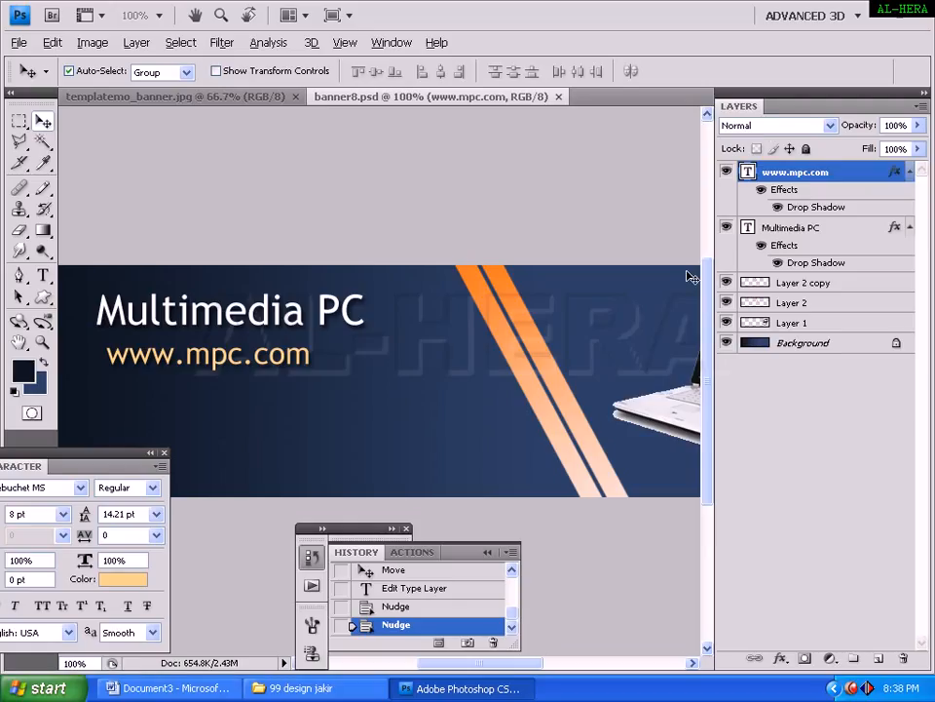
{"action": "key", "text": "Tab"}
{"action": "key", "text": "Tab"}
{"action": "key", "text": "Tab"}
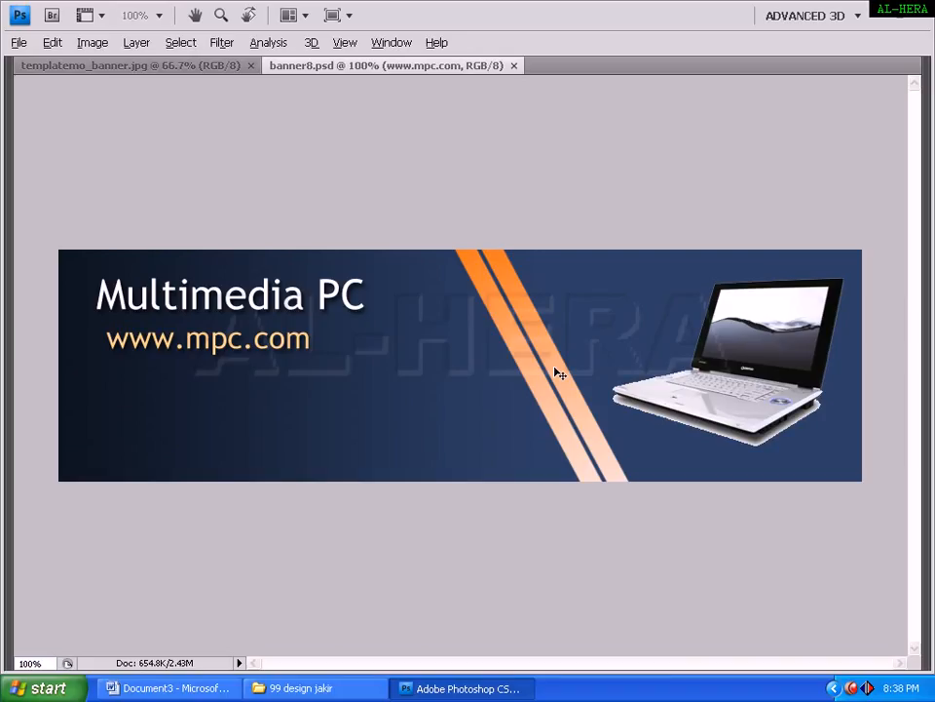
{"action": "key", "text": "Tab"}
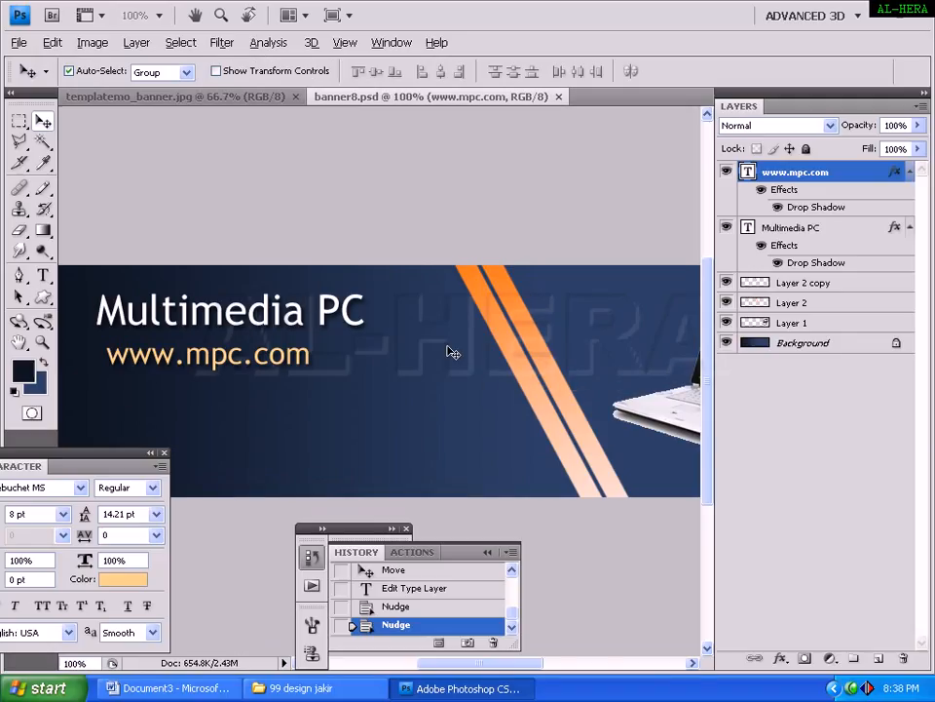
Step: Check the hex code of the current foreground colour without changing it
{"action": "left_click", "coordinate": [26, 374]}
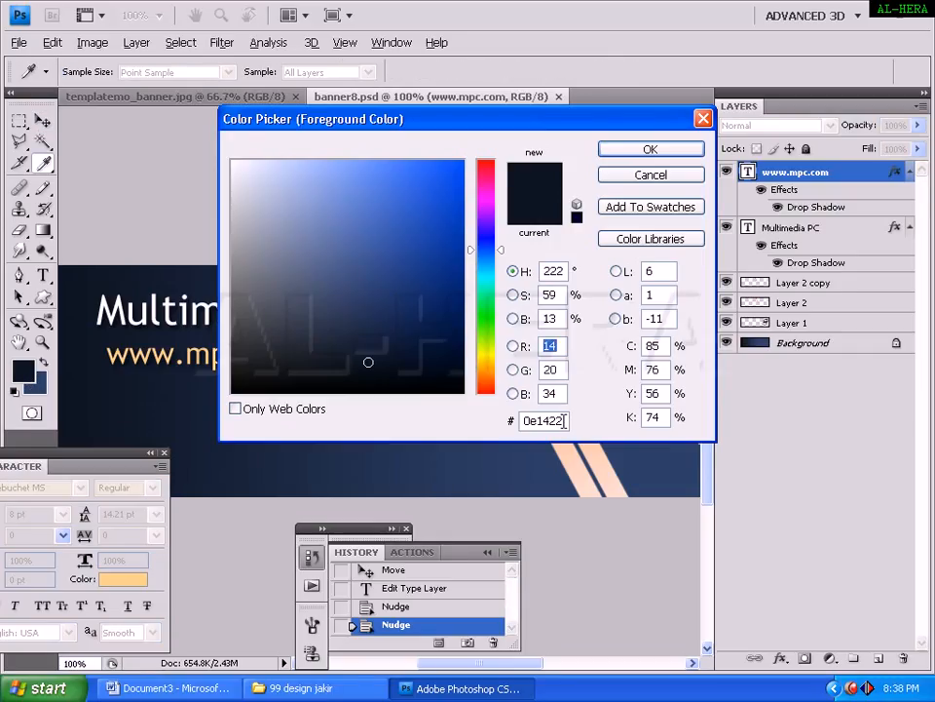
{"action": "left_click_drag", "start_coordinate": [565, 421], "coordinate": [508, 422]}
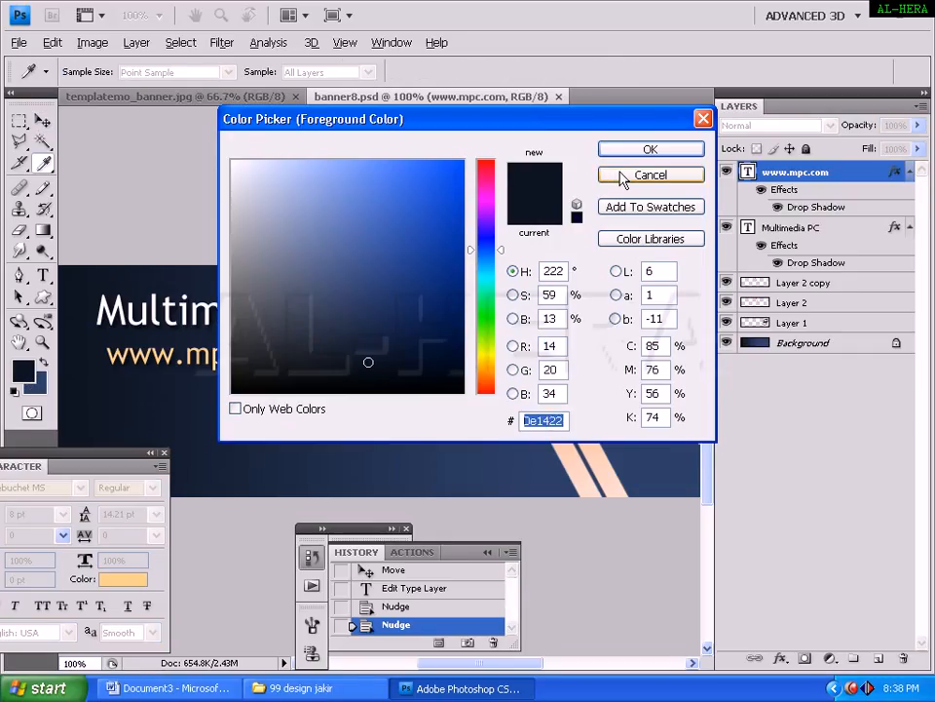
{"action": "left_click", "coordinate": [649, 175]}
{"action": "left_click", "coordinate": [19, 43]}
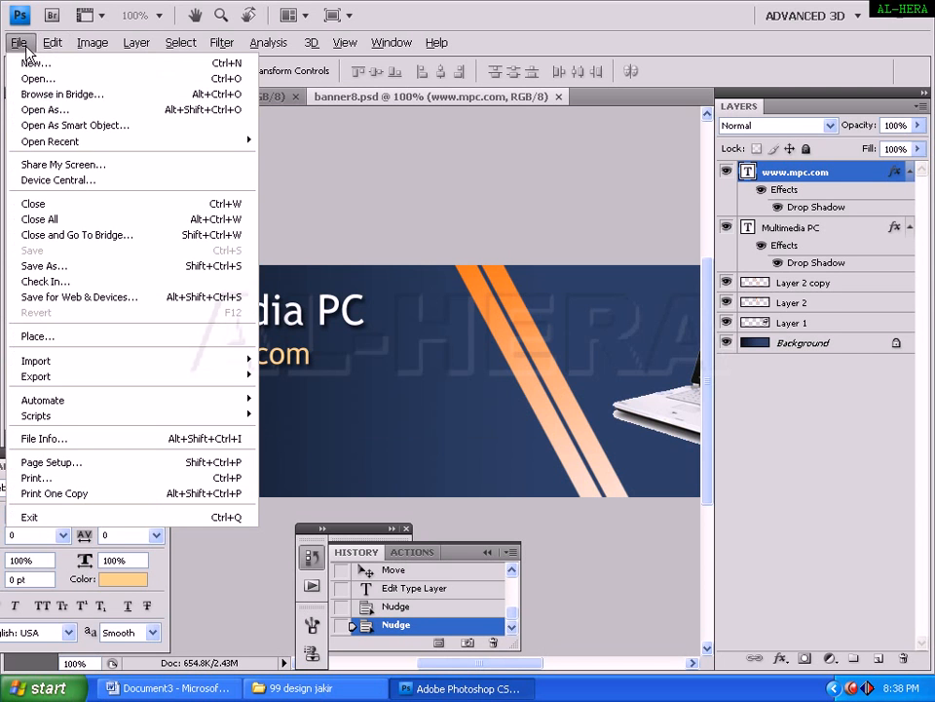
{"action": "left_click", "coordinate": [29, 62]}
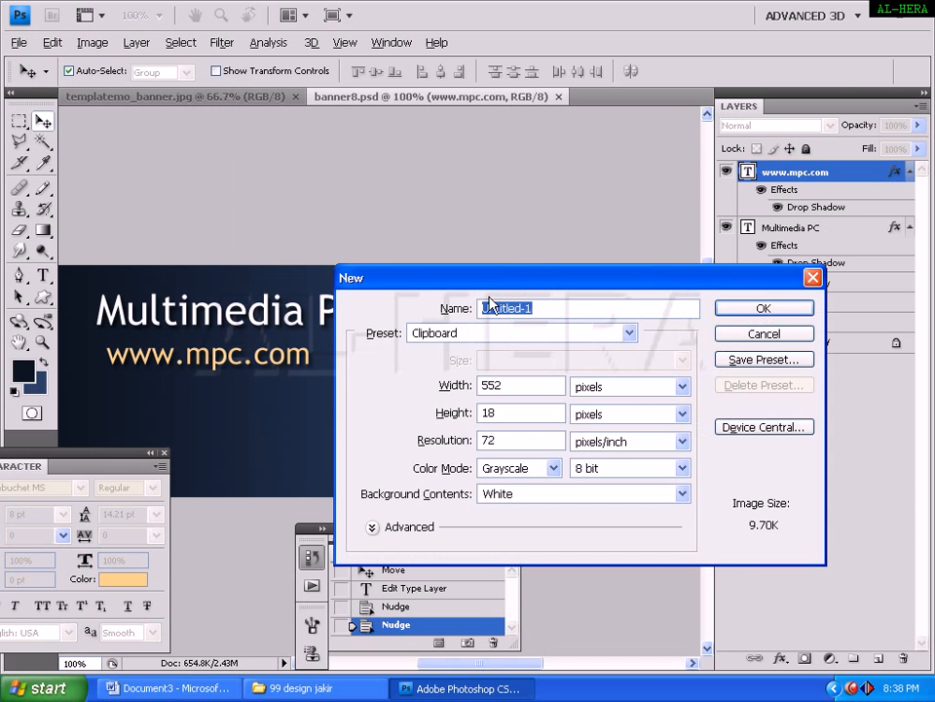
{"action": "left_click", "coordinate": [764, 333]}
Step: Check the pixel dimensions of the finished banner without resizing it
{"action": "left_click", "coordinate": [92, 43]}
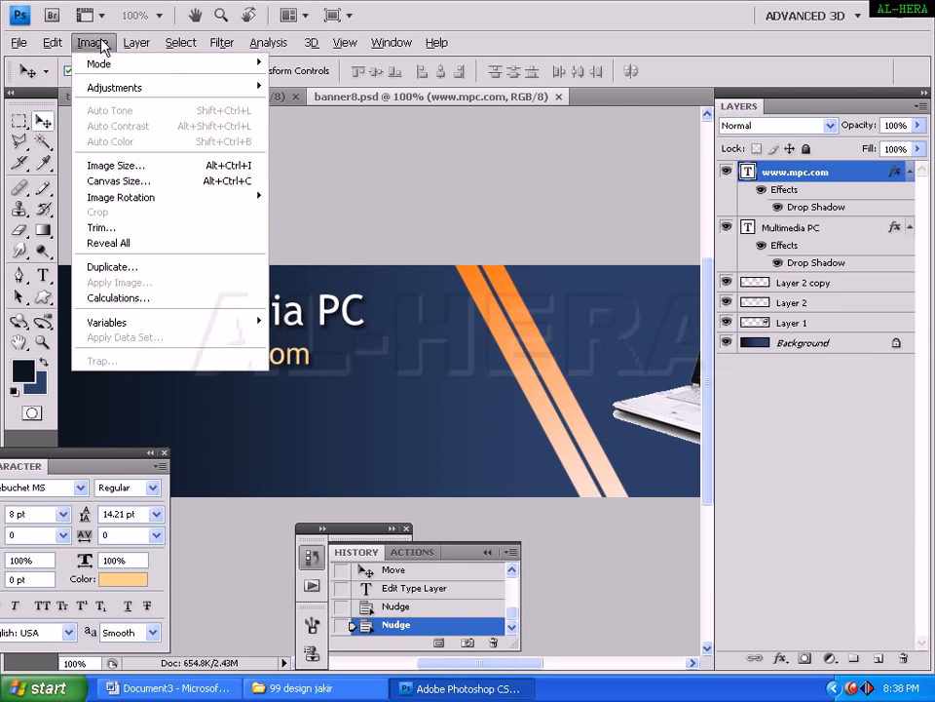
{"action": "left_click", "coordinate": [115, 166]}
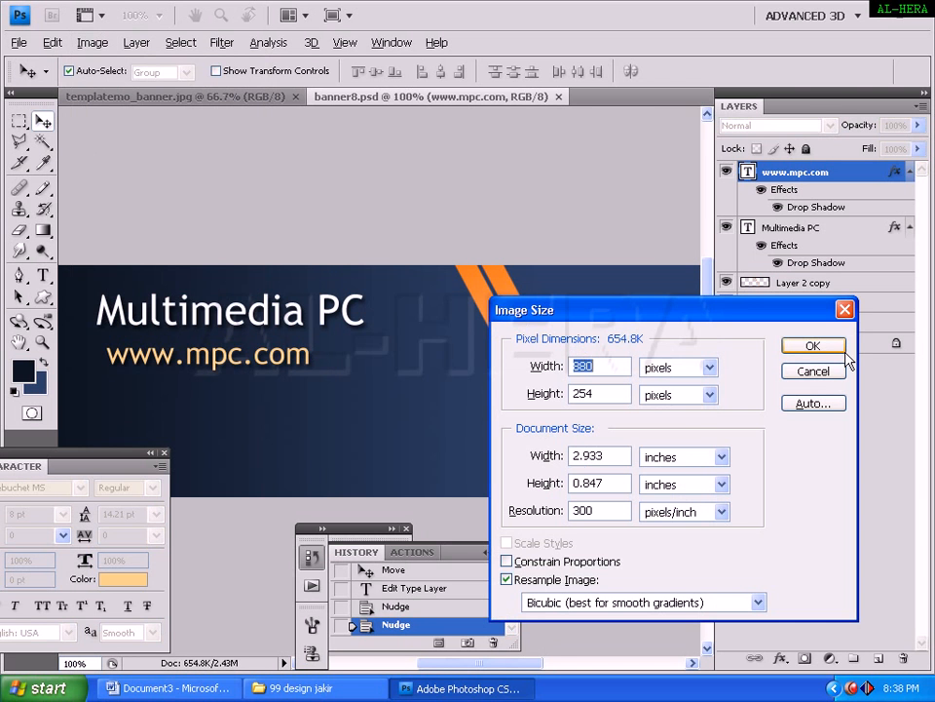
{"action": "left_click", "coordinate": [816, 372]}
{"action": "left_click", "coordinate": [17, 45]}
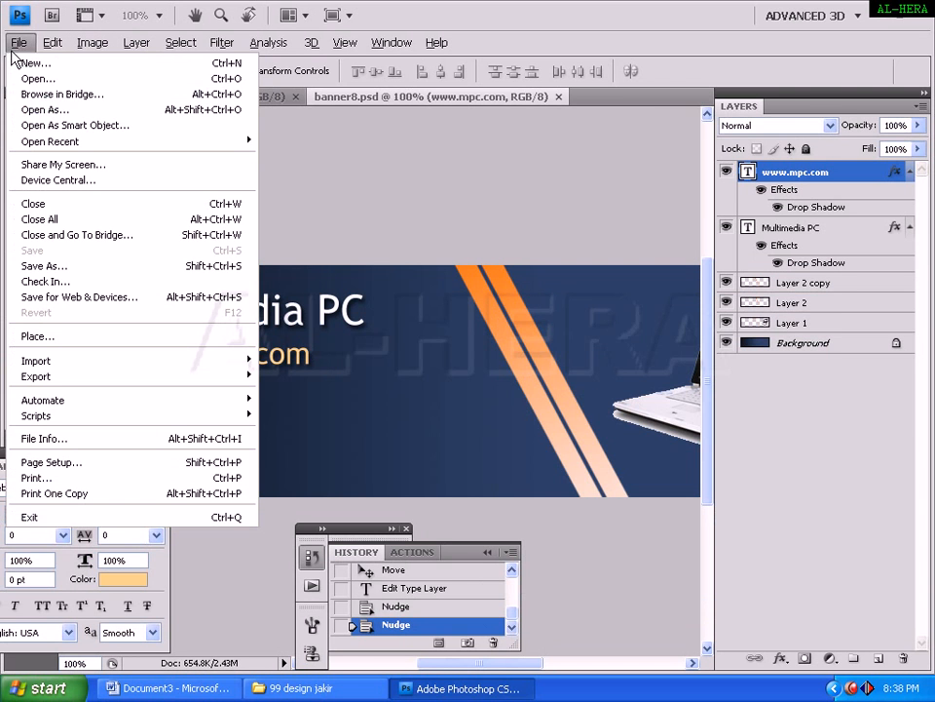
{"action": "left_click", "coordinate": [27, 77]}
{"action": "key", "text": "Escape"}
Step: Create a new document 880 pixels wide and 254 pixels high in RGB Color mode
{"action": "left_click", "coordinate": [20, 45]}
{"action": "left_click", "coordinate": [27, 63]}
{"action": "left_click_drag", "start_coordinate": [526, 385], "coordinate": [348, 385]}
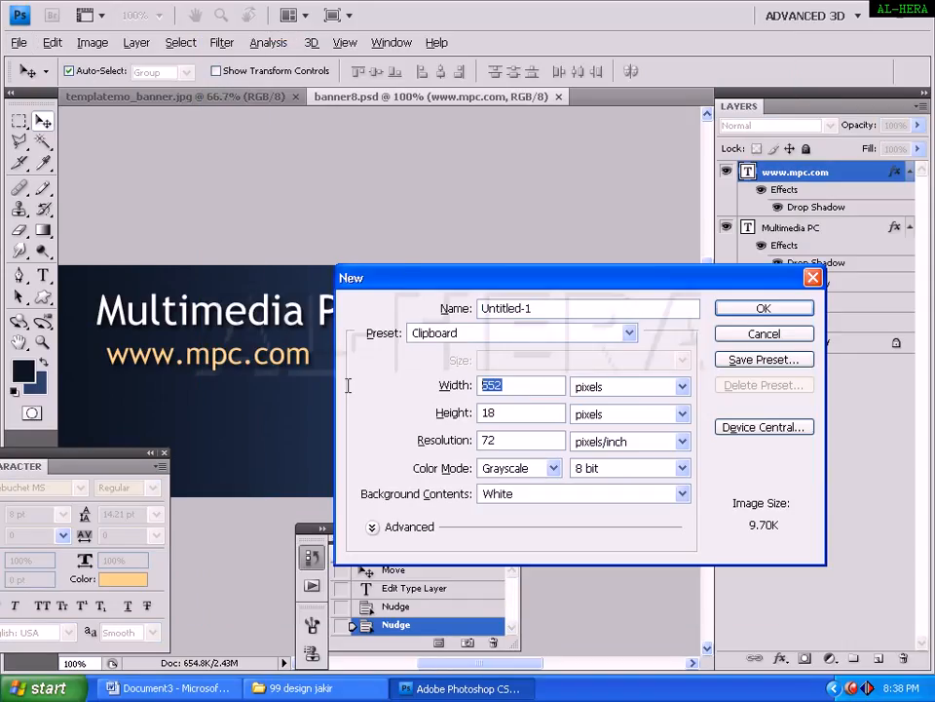
{"action": "type", "text": "880"}
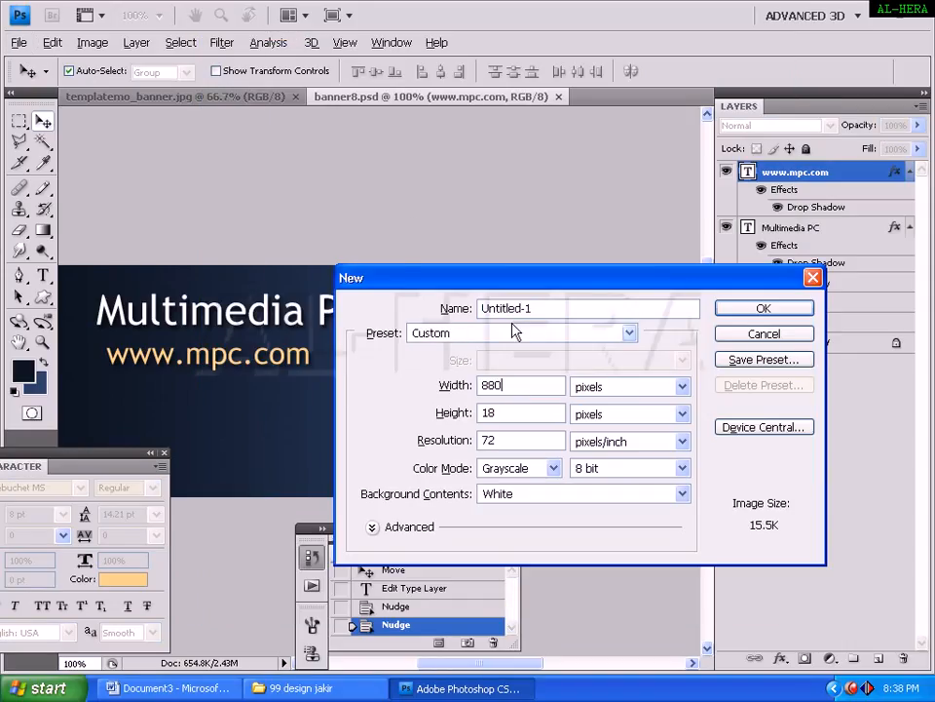
{"action": "left_click_drag", "start_coordinate": [514, 411], "coordinate": [363, 399]}
{"action": "type", "text": "254"}
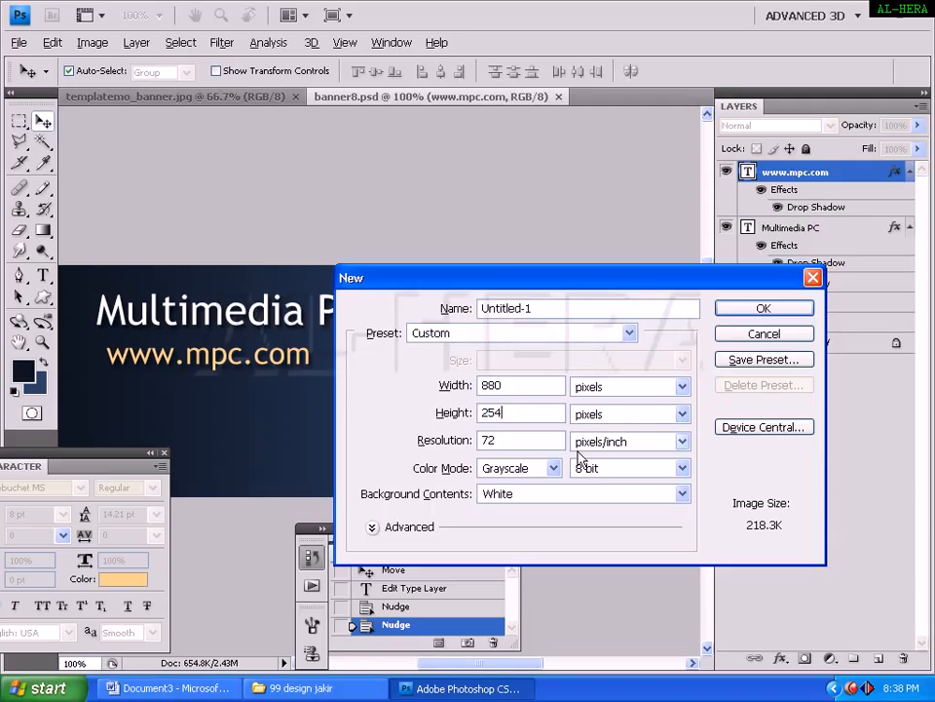
{"action": "left_click", "coordinate": [526, 468]}
{"action": "left_click", "coordinate": [531, 514]}
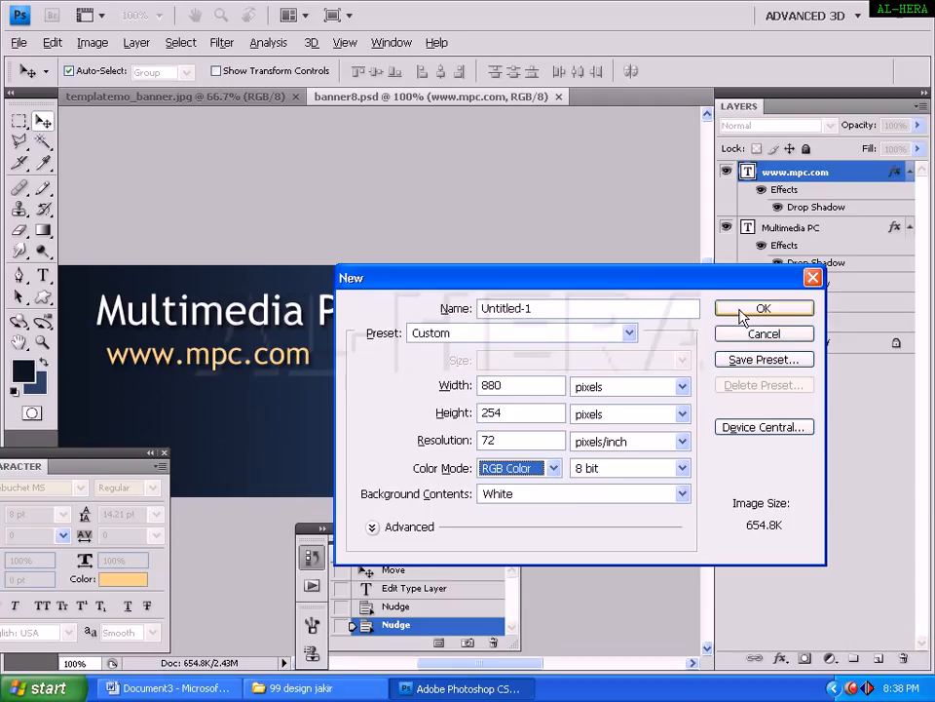
{"action": "left_click", "coordinate": [761, 309]}
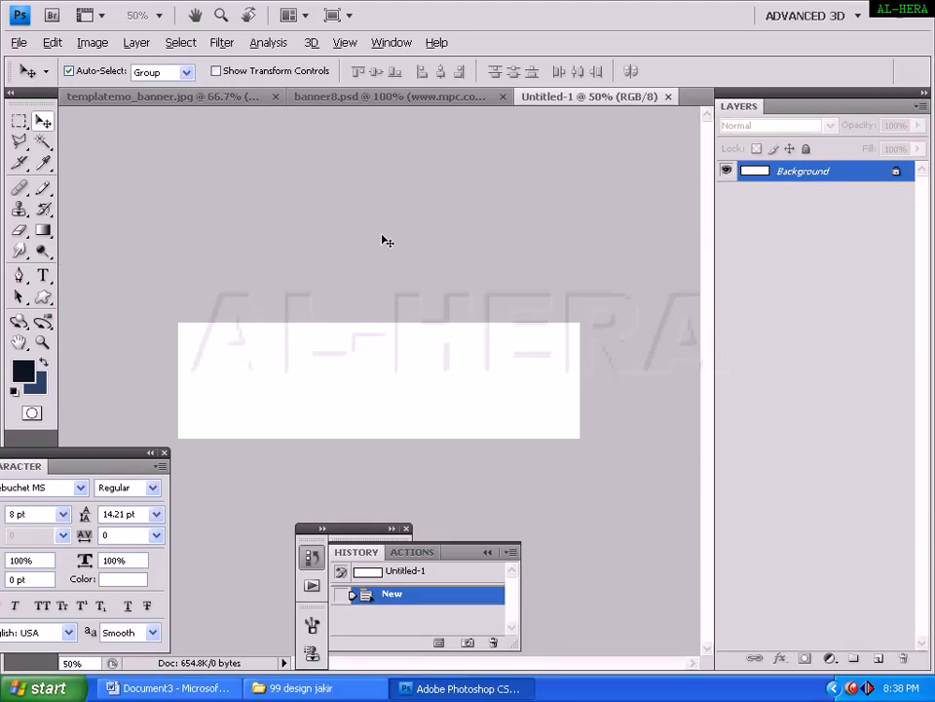
Step: Accept 0e1422 as the foreground colour and 2c4065 as the background colour
{"action": "key", "text": "ctrl+plus"}
{"action": "key", "text": "ctrl+plus"}
{"action": "key", "text": "ctrl+minus"}
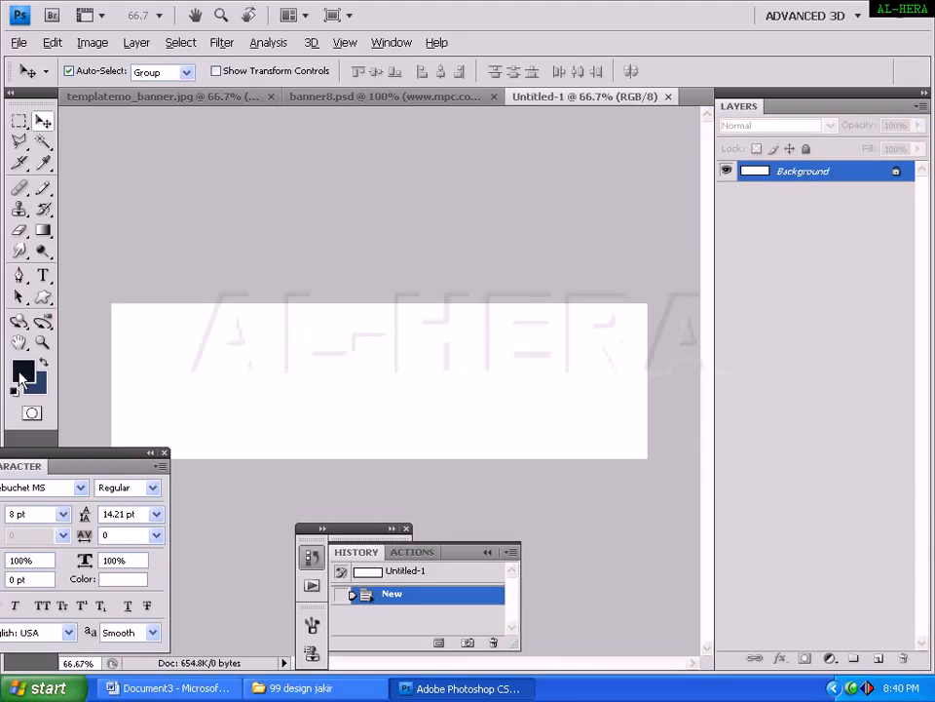
{"action": "left_click", "coordinate": [18, 373]}
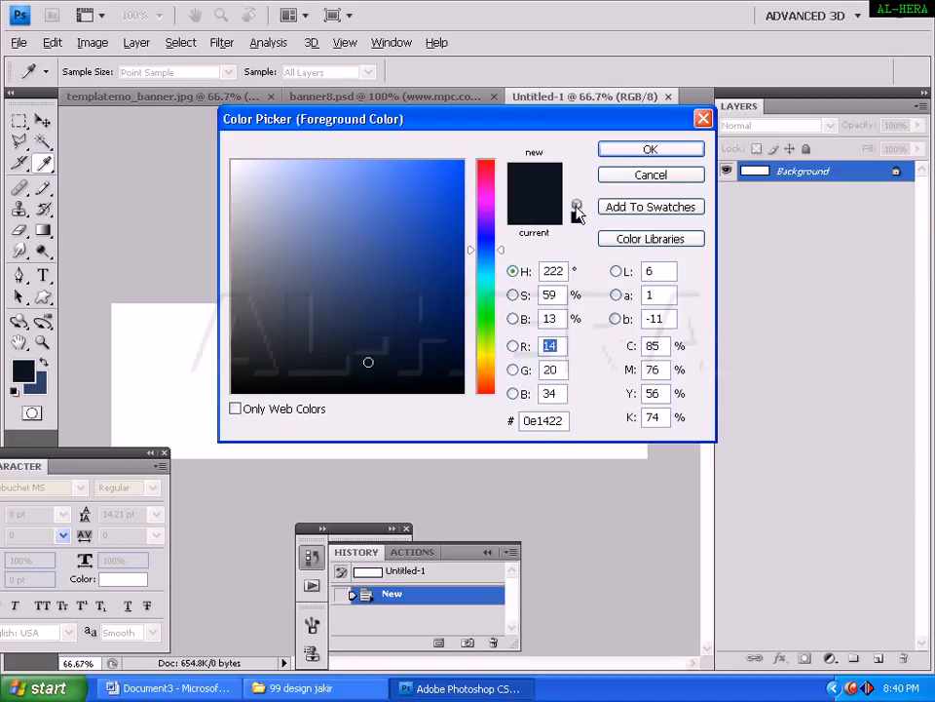
{"action": "left_click", "coordinate": [650, 149]}
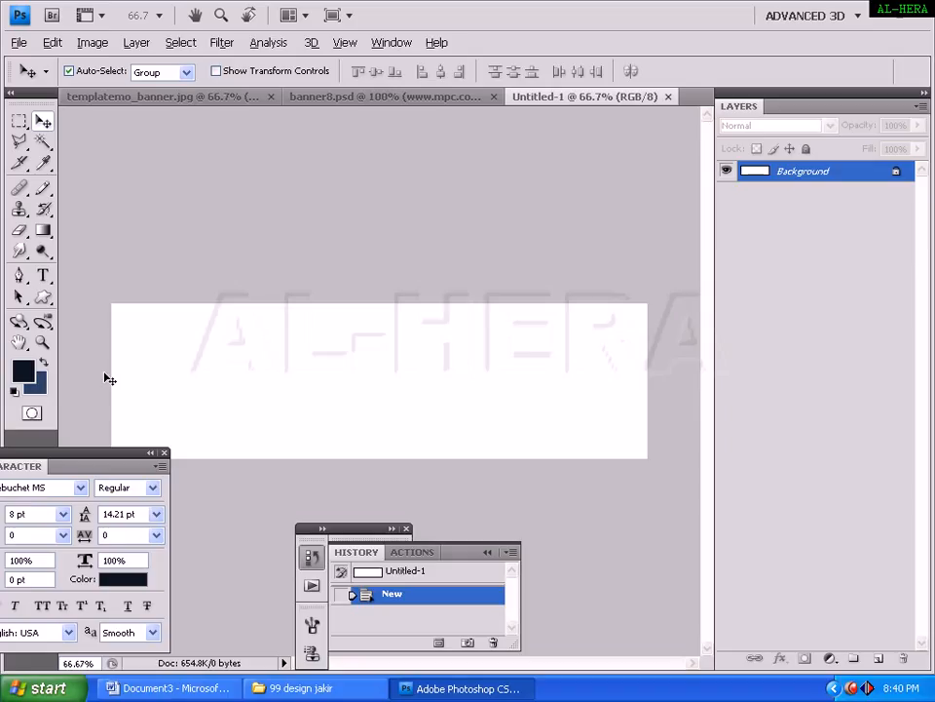
{"action": "left_click", "coordinate": [35, 382]}
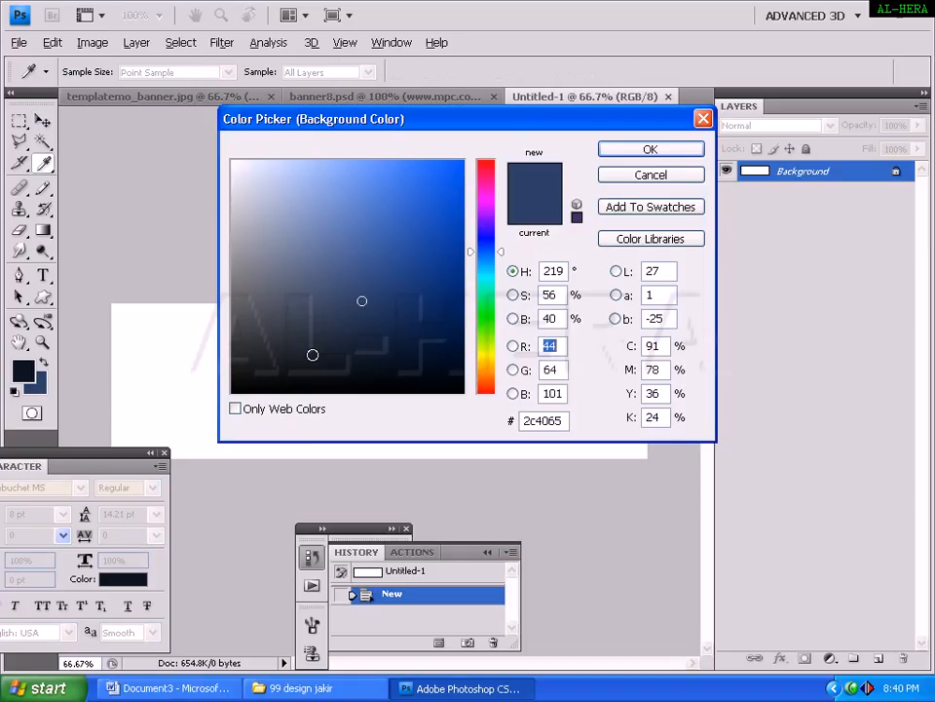
{"action": "left_click", "coordinate": [562, 427]}
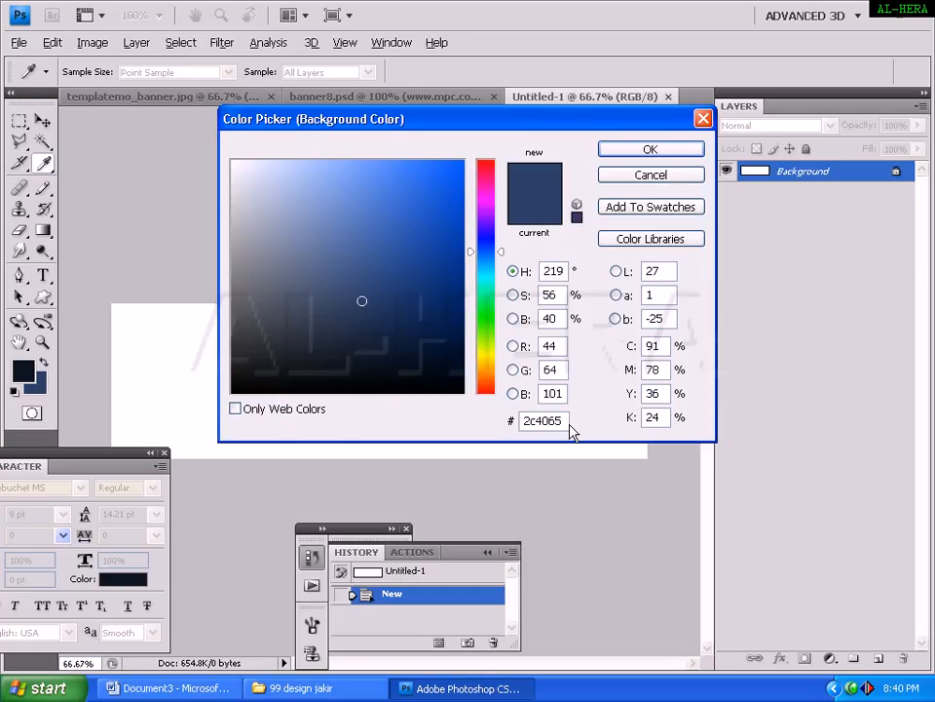
{"action": "left_click", "coordinate": [619, 149]}
{"action": "key", "text": "v"}
Step: Add a new layer and set the Gradient tool to the Foreground to Background preset
{"action": "left_click", "coordinate": [43, 230]}
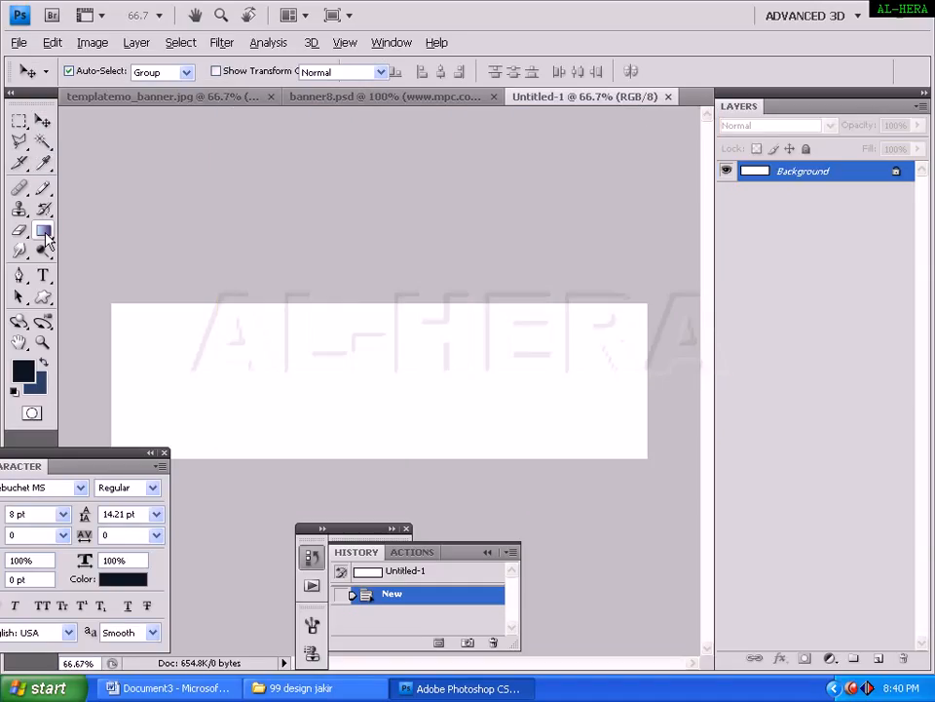
{"action": "left_click", "coordinate": [878, 657]}
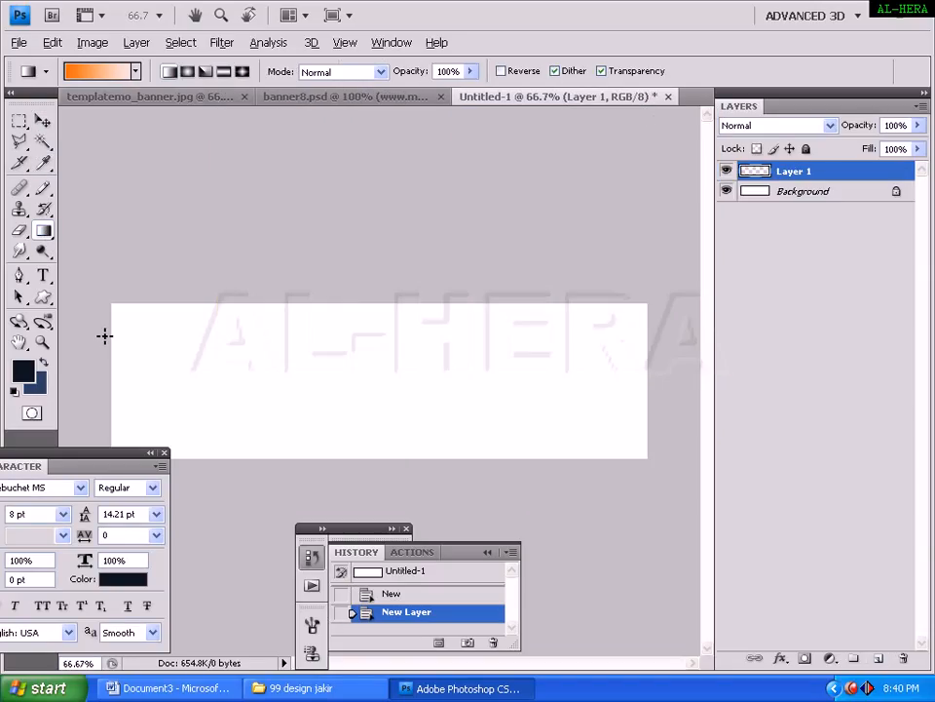
{"action": "left_click", "coordinate": [104, 71]}
{"action": "left_click", "coordinate": [600, 121]}
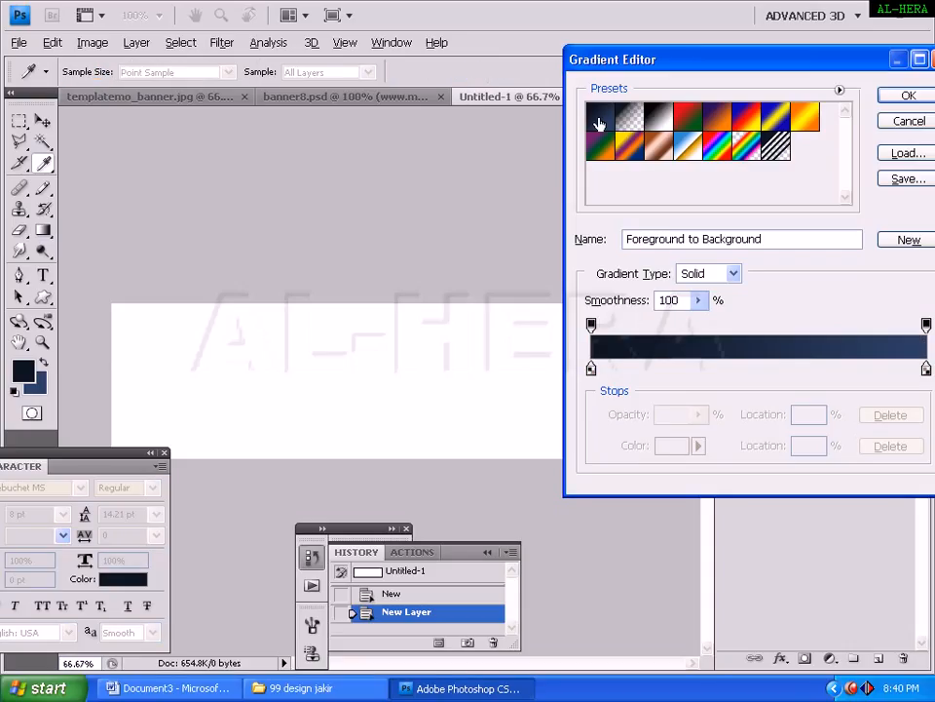
{"action": "left_click", "coordinate": [891, 99]}
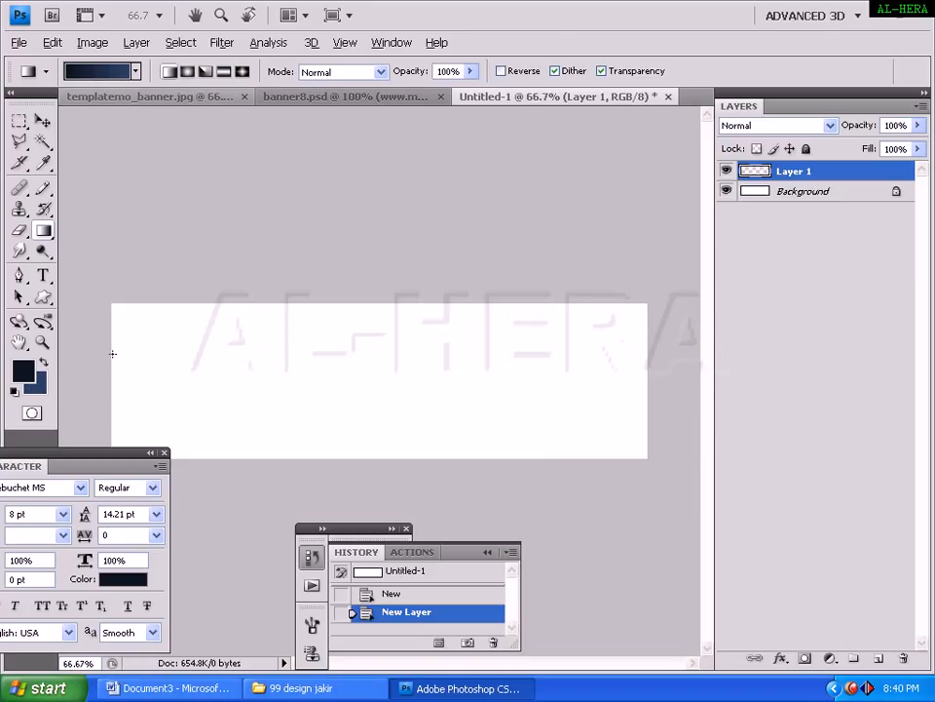
Step: Try a short horizontal gradient over roughly the first quarter of the banner's width, twice, undoing each attempt
{"action": "left_click_drag", "start_coordinate": [113, 353], "coordinate": [255, 352]}
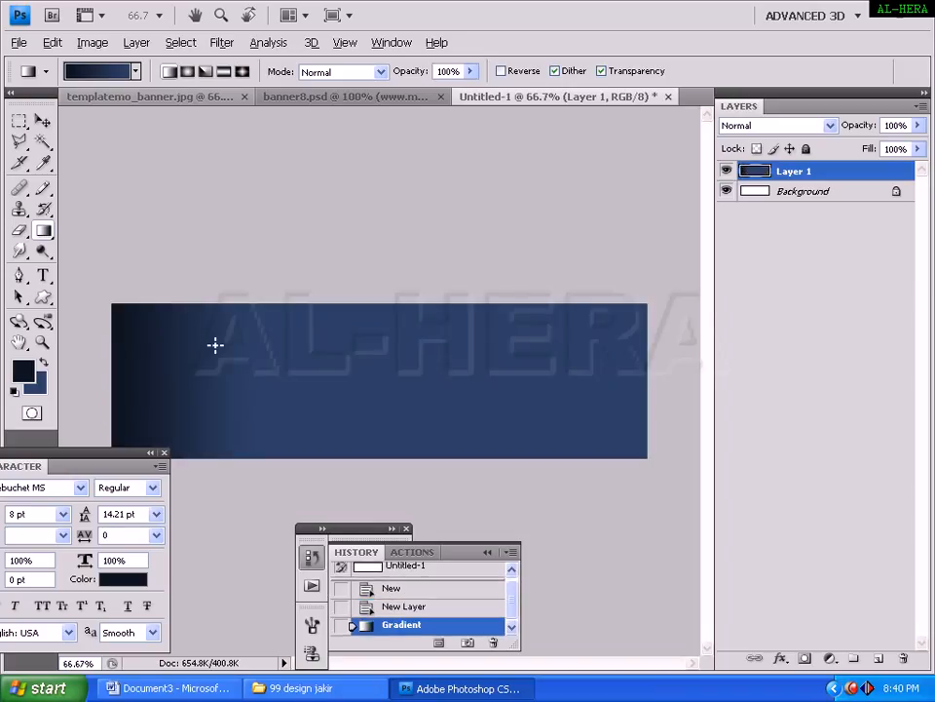
{"action": "key", "text": "ctrl+z"}
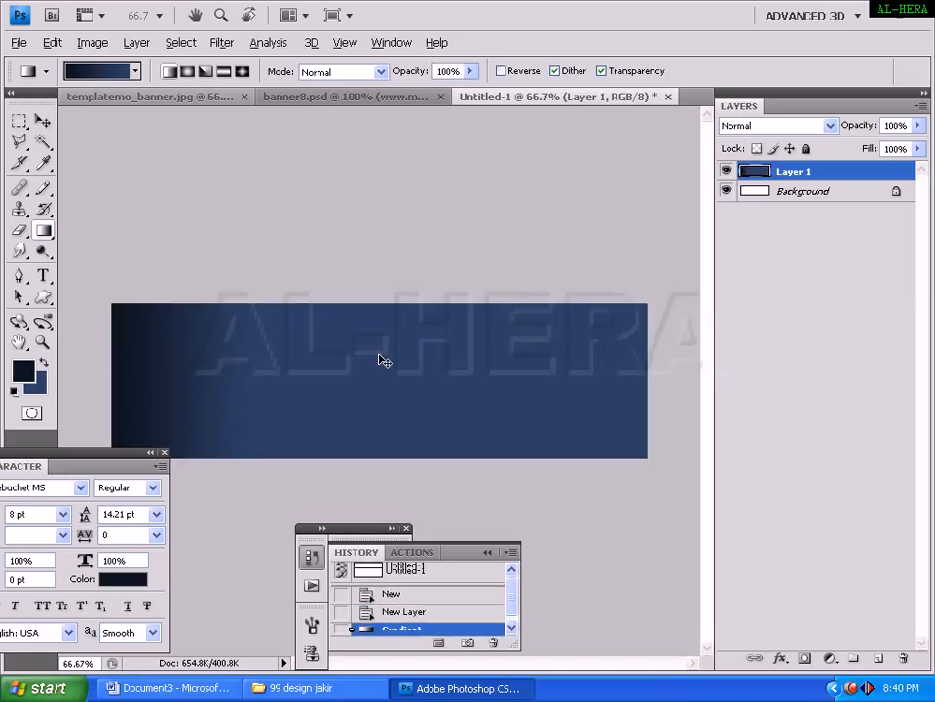
{"action": "left_click_drag", "start_coordinate": [113, 377], "coordinate": [257, 372]}
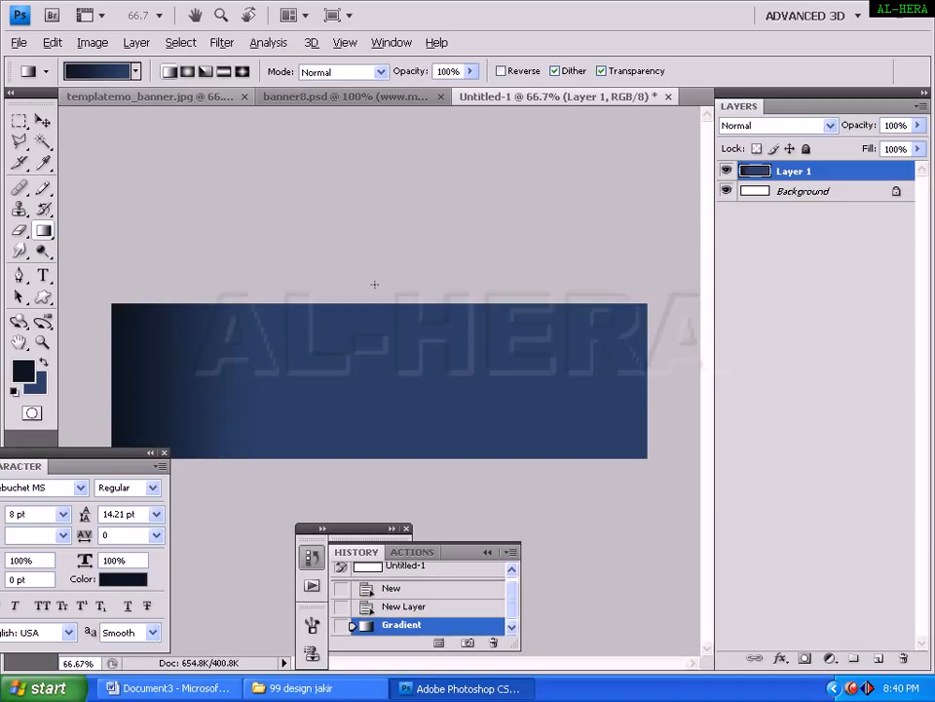
{"action": "key", "text": "ctrl+z"}
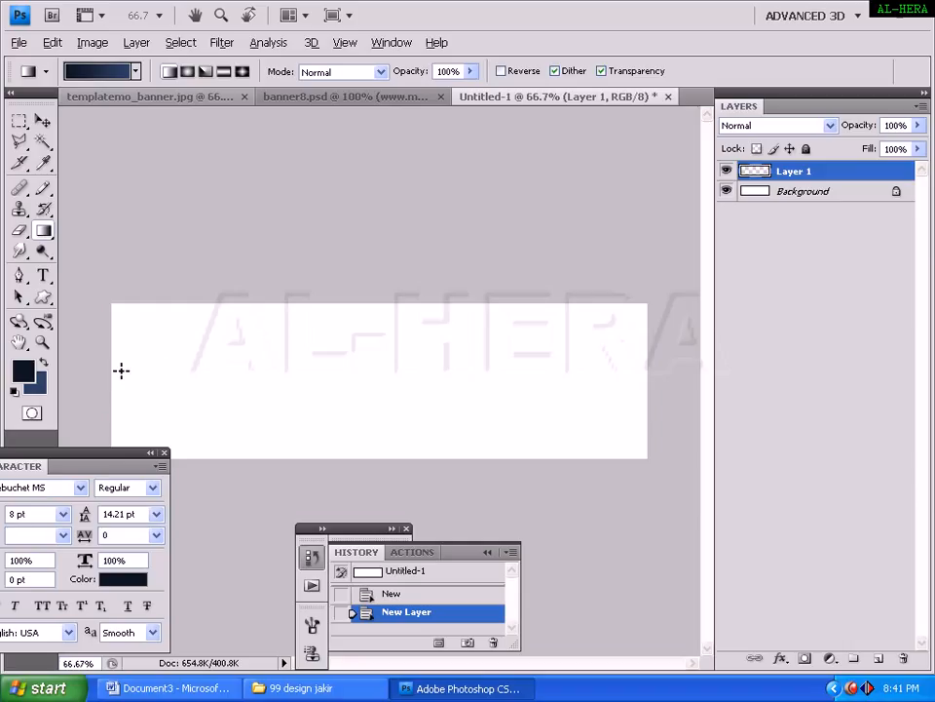
Step: Fill the new layer with a horizontal gradient from the banner's left edge to just before its middle, and move the Character panel off the canvas
{"action": "left_click_drag", "start_coordinate": [113, 372], "coordinate": [353, 374]}
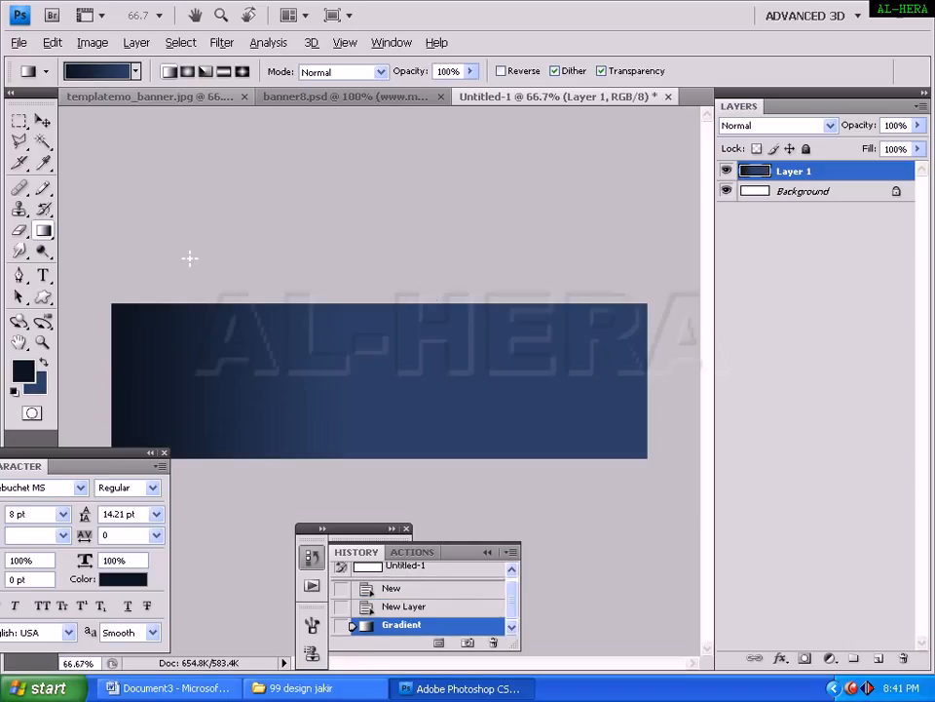
{"action": "left_click_drag", "start_coordinate": [125, 455], "coordinate": [120, 471]}
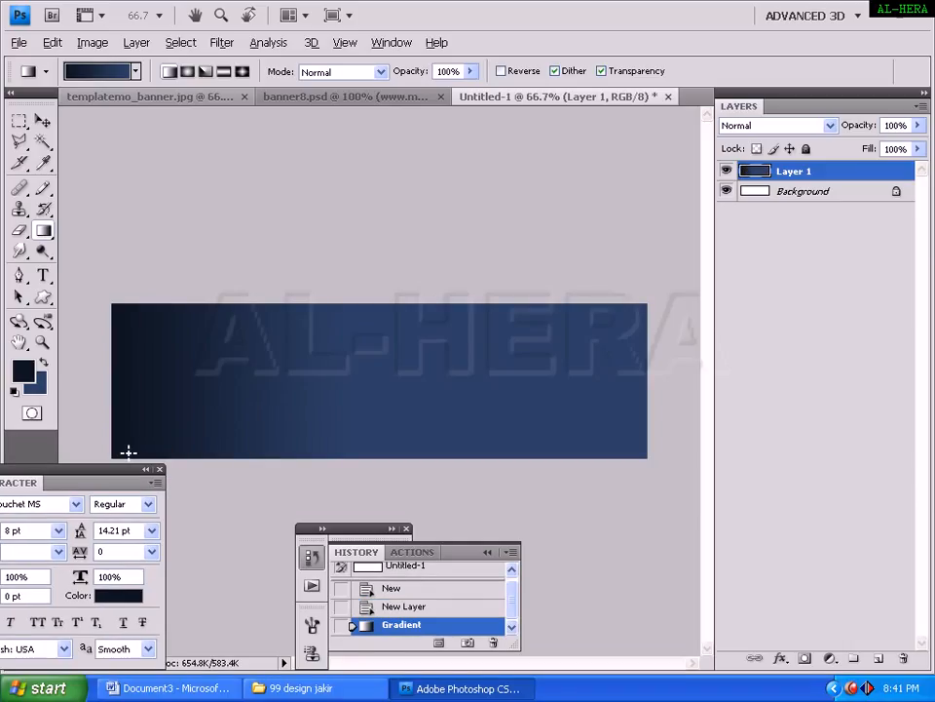
Step: Examine the finished banner8.psd and the templatemo_banner.jpg reference to compare their backgrounds and artwork
{"action": "left_click", "coordinate": [302, 102]}
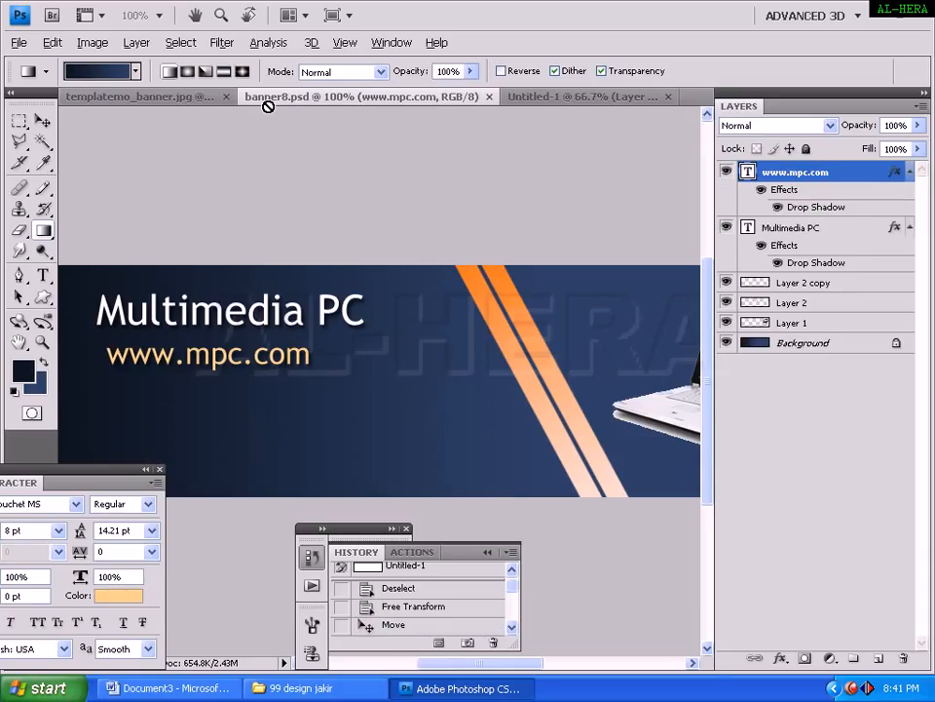
{"action": "left_click_drag", "start_coordinate": [491, 333], "coordinate": [282, 338]}
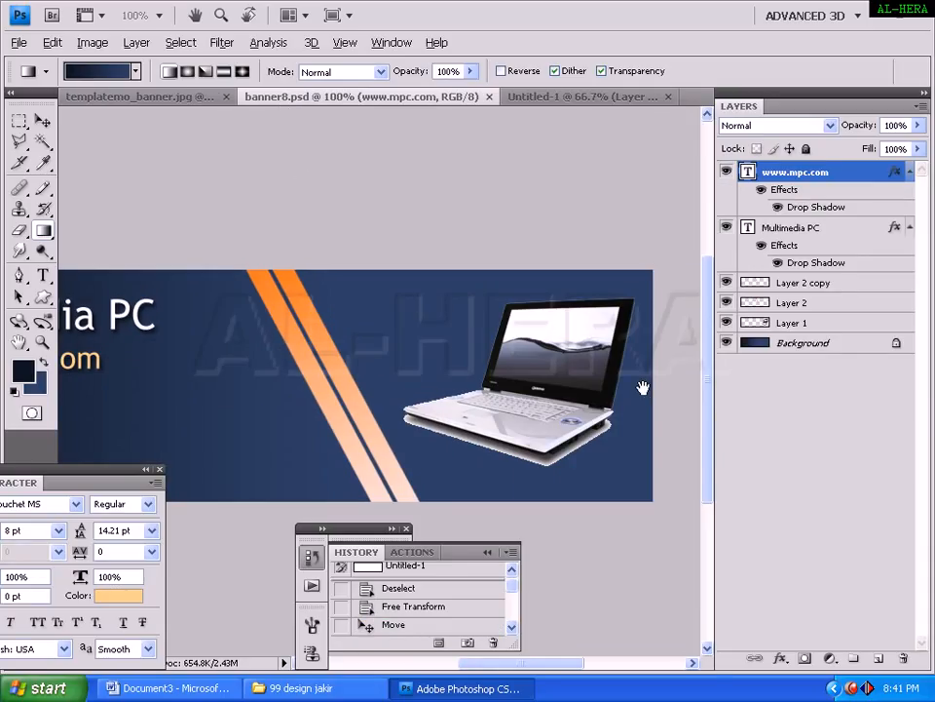
{"action": "left_click_drag", "start_coordinate": [334, 377], "coordinate": [690, 377]}
{"action": "left_click", "coordinate": [178, 98]}
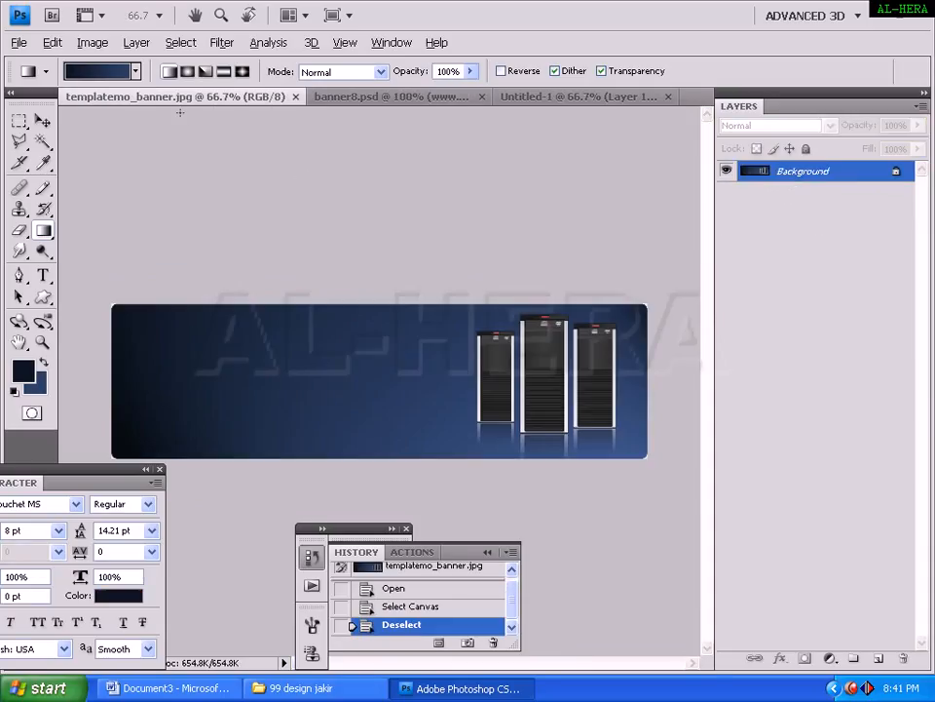
{"action": "left_click", "coordinate": [383, 101]}
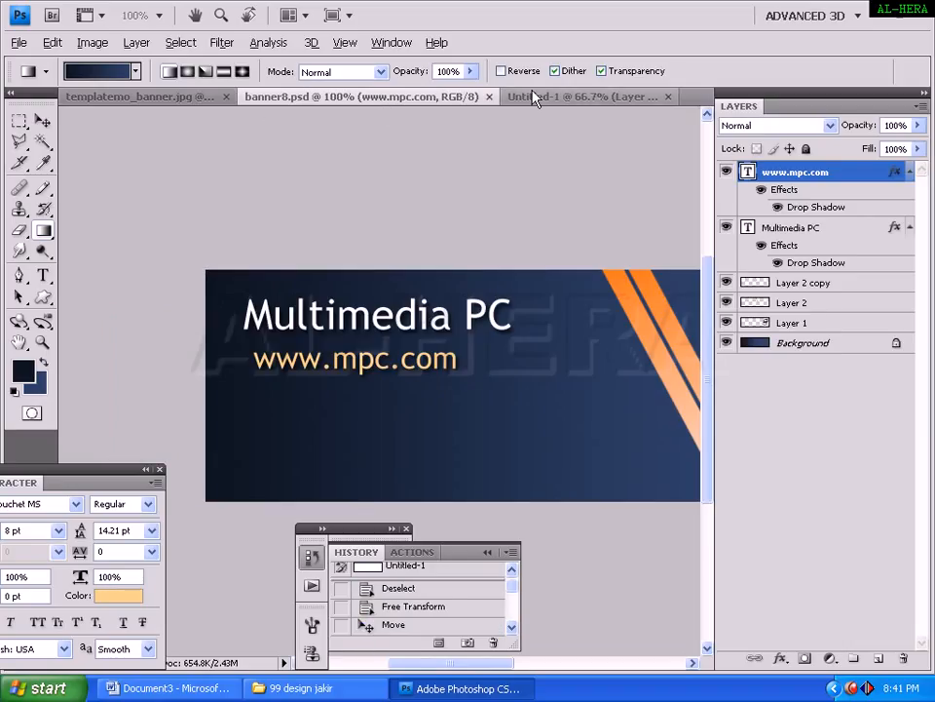
Step: Examine the whole banner8.psd artwork in an enlarged floating window
{"action": "left_click", "coordinate": [526, 98]}
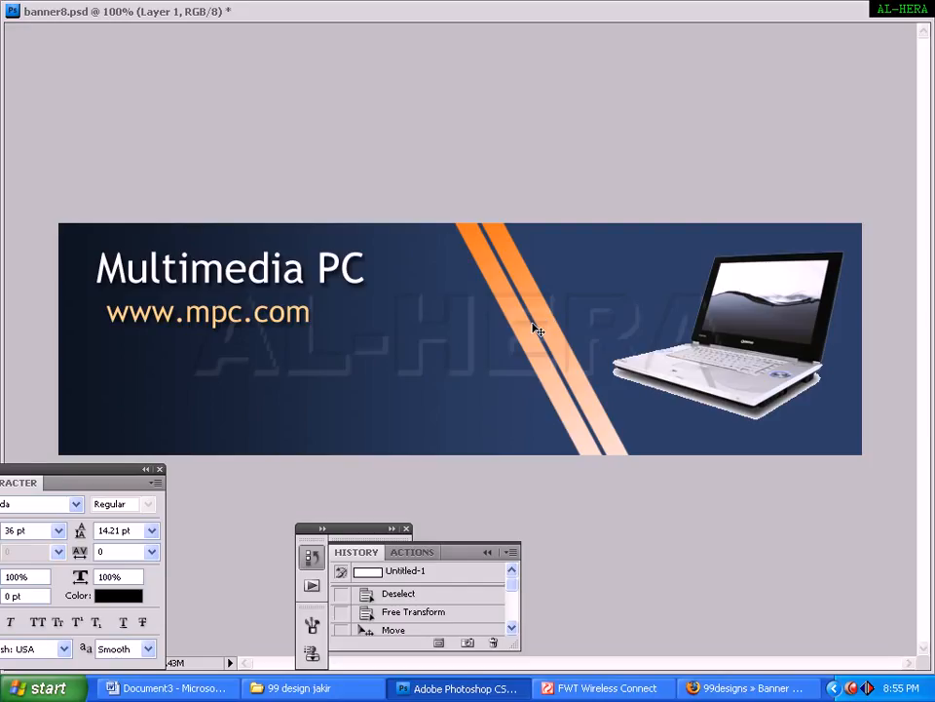
{"action": "key", "text": "Tab"}
{"action": "key", "text": "Tab"}
{"action": "key", "text": "f"}
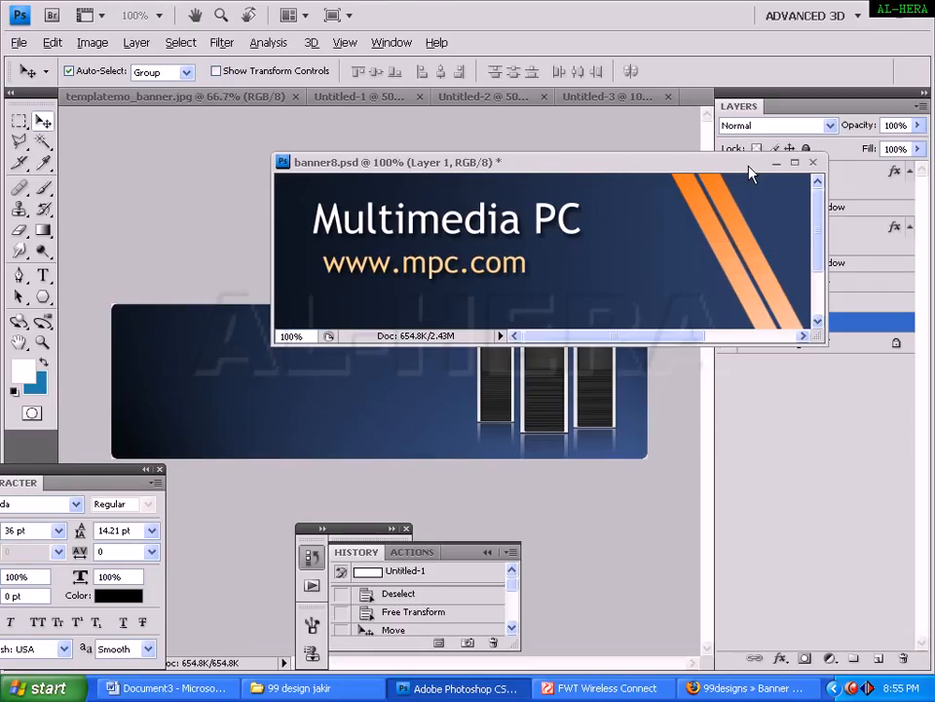
{"action": "double_click", "coordinate": [749, 166]}
{"action": "key", "text": "Tab"}
{"action": "key", "text": "Tab"}
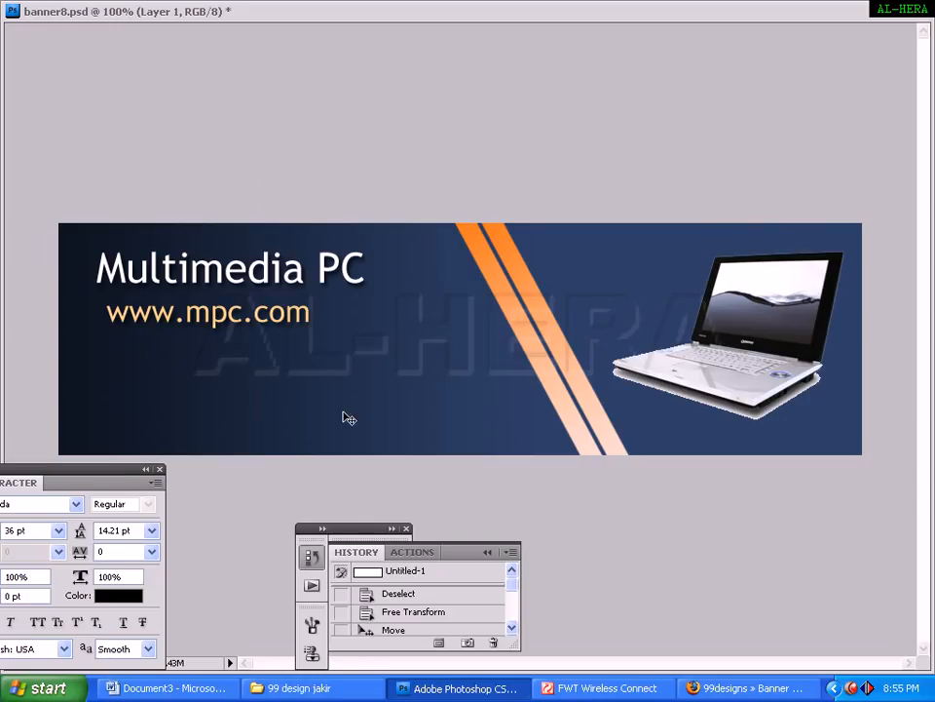
{"action": "key", "text": "f"}
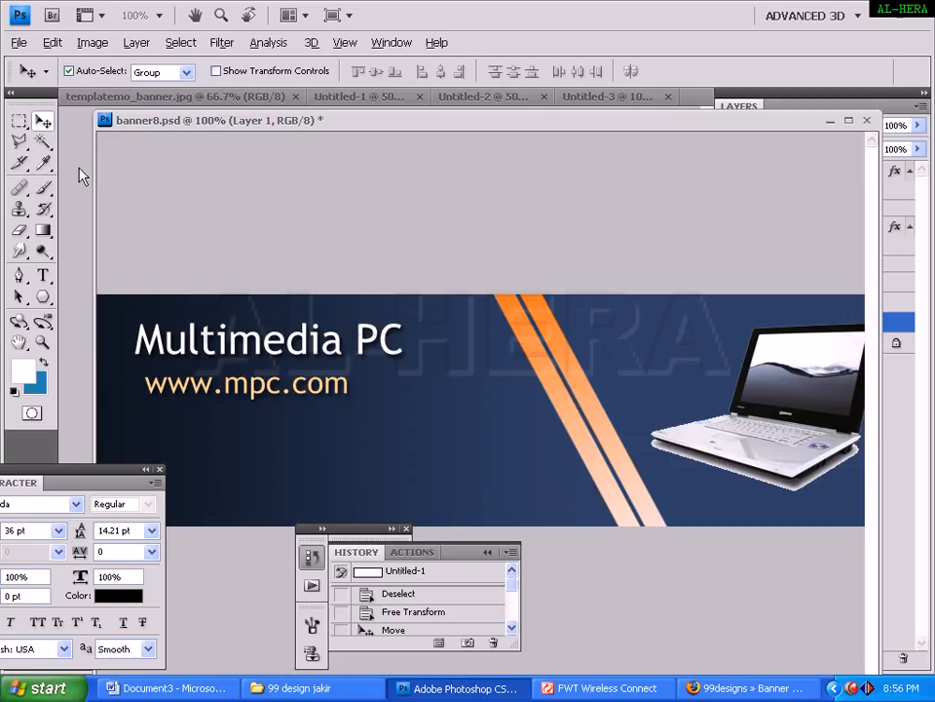
Step: Select a narrow vertical strip over the banner's full height between the text and the orange stripes, and add a new layer
{"action": "left_click", "coordinate": [19, 125]}
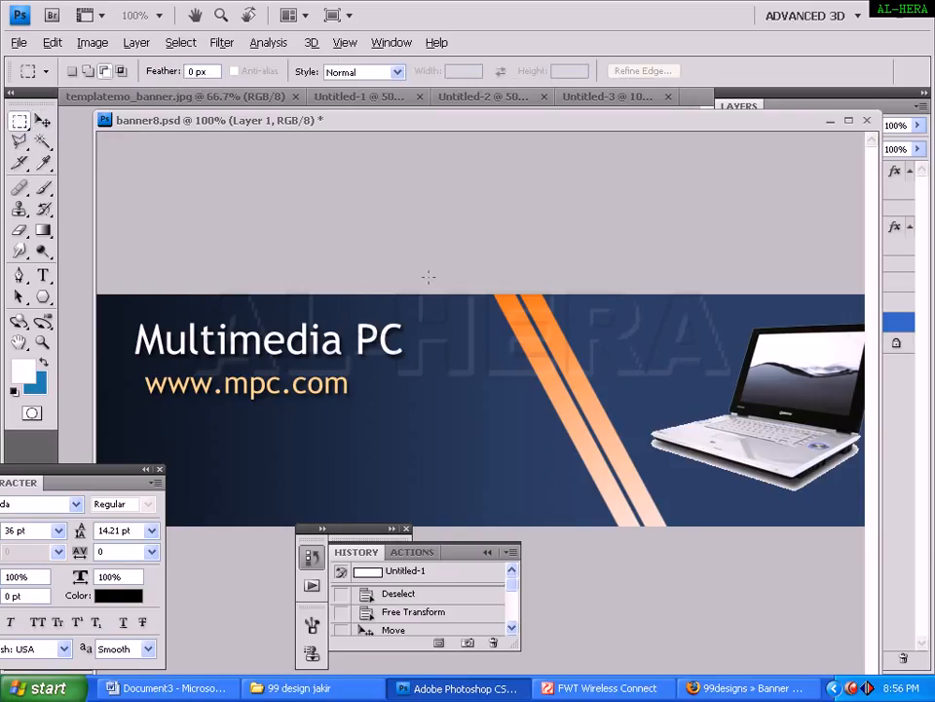
{"action": "left_click", "coordinate": [392, 528]}
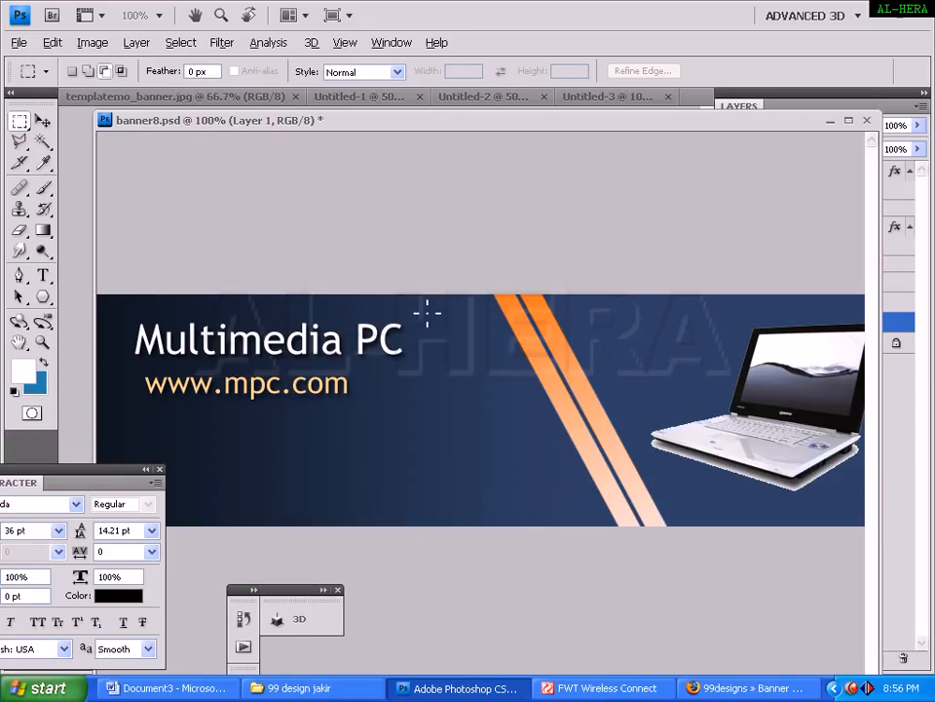
{"action": "left_click_drag", "start_coordinate": [481, 456], "coordinate": [436, 555]}
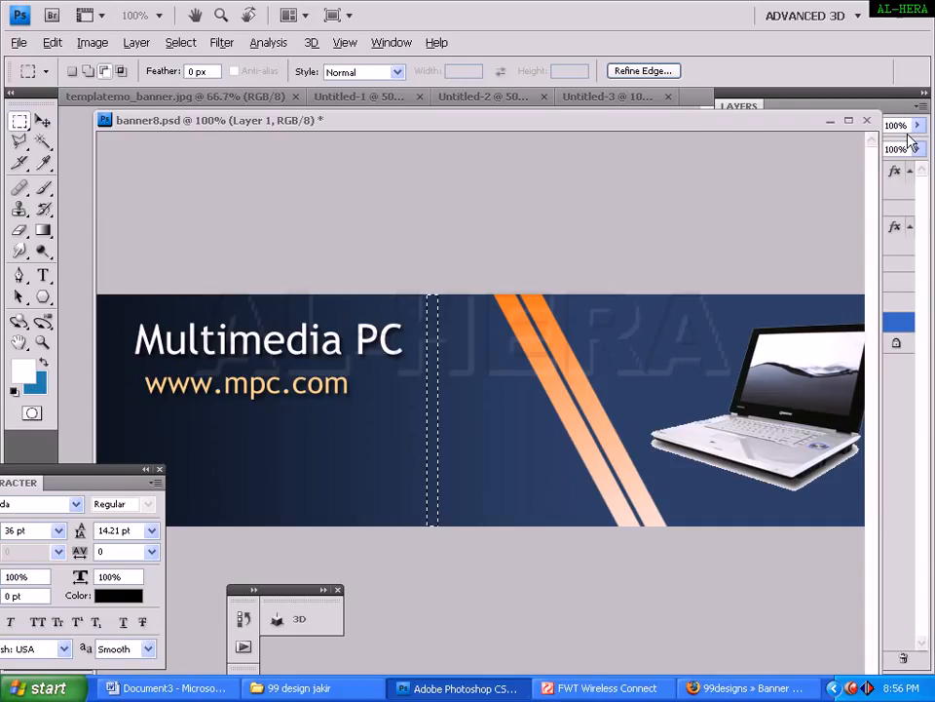
{"action": "left_click", "coordinate": [913, 136]}
{"action": "left_click", "coordinate": [844, 527]}
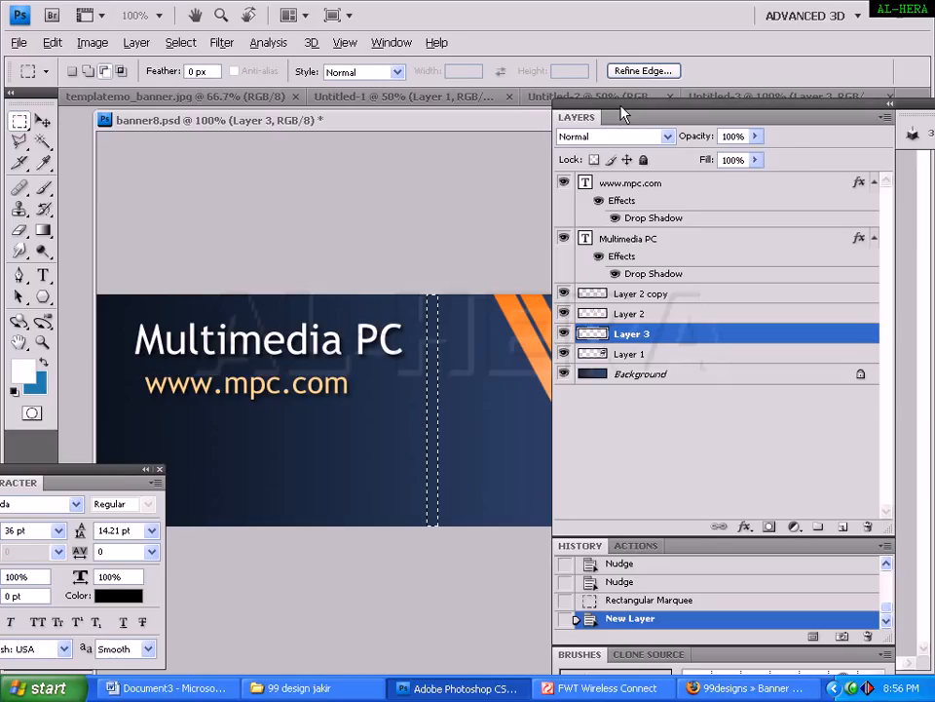
{"action": "left_click_drag", "start_coordinate": [622, 117], "coordinate": [776, 123]}
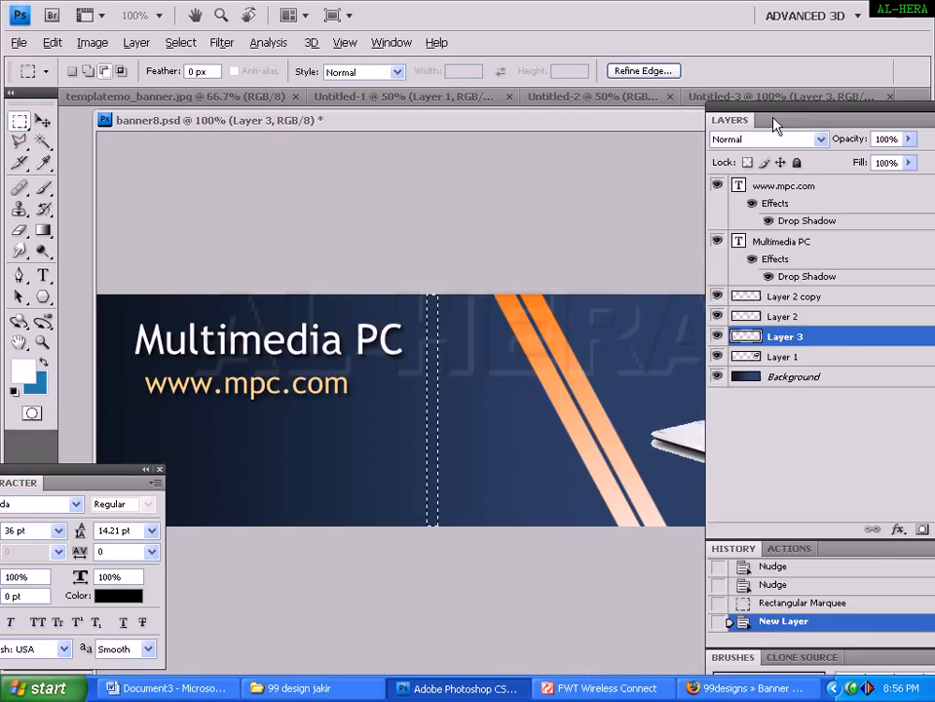
Step: Set the foreground color to the orange #ff7f21 sampled from the existing stripe, with white as the background color
{"action": "key", "text": "x"}
{"action": "left_click", "coordinate": [21, 372]}
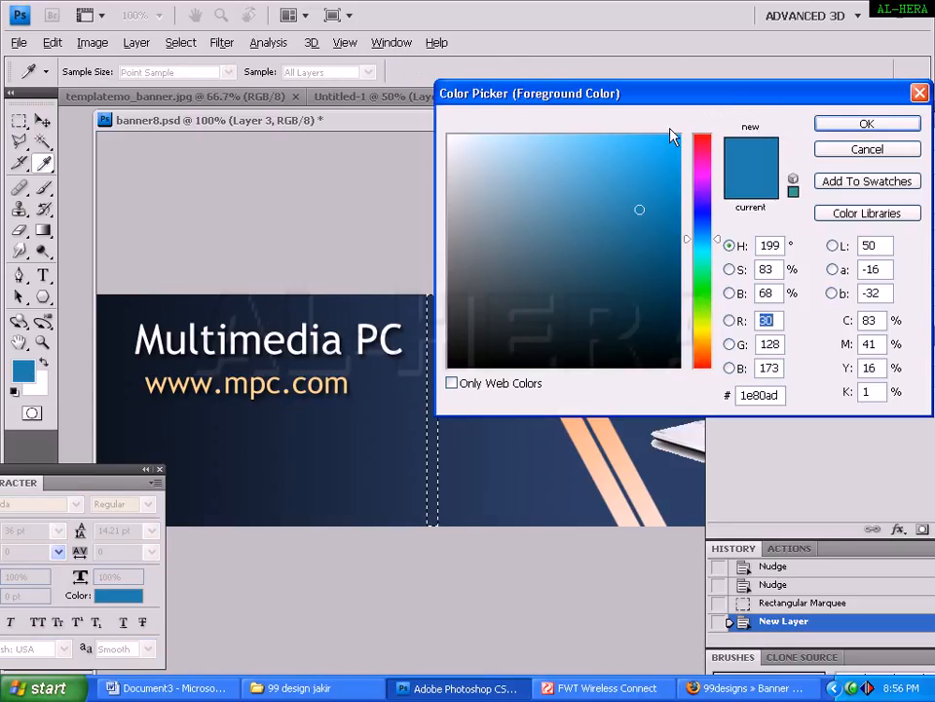
{"action": "left_click_drag", "start_coordinate": [613, 93], "coordinate": [795, 91]}
{"action": "left_click", "coordinate": [515, 310]}
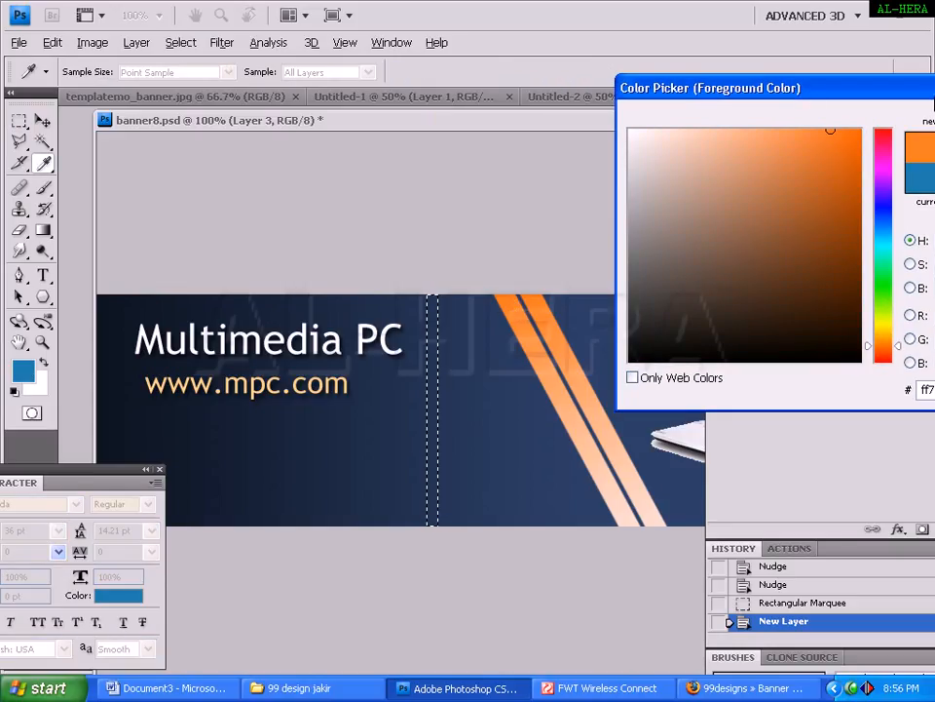
{"action": "left_click_drag", "start_coordinate": [928, 93], "coordinate": [705, 99]}
{"action": "left_click", "coordinate": [714, 393]}
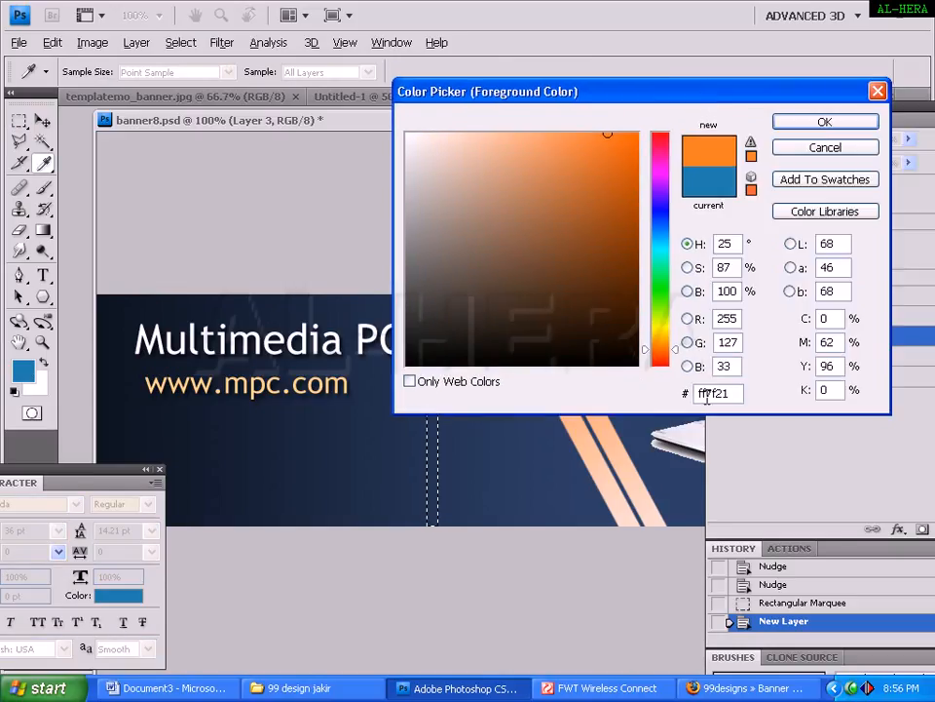
{"action": "left_click", "coordinate": [804, 120]}
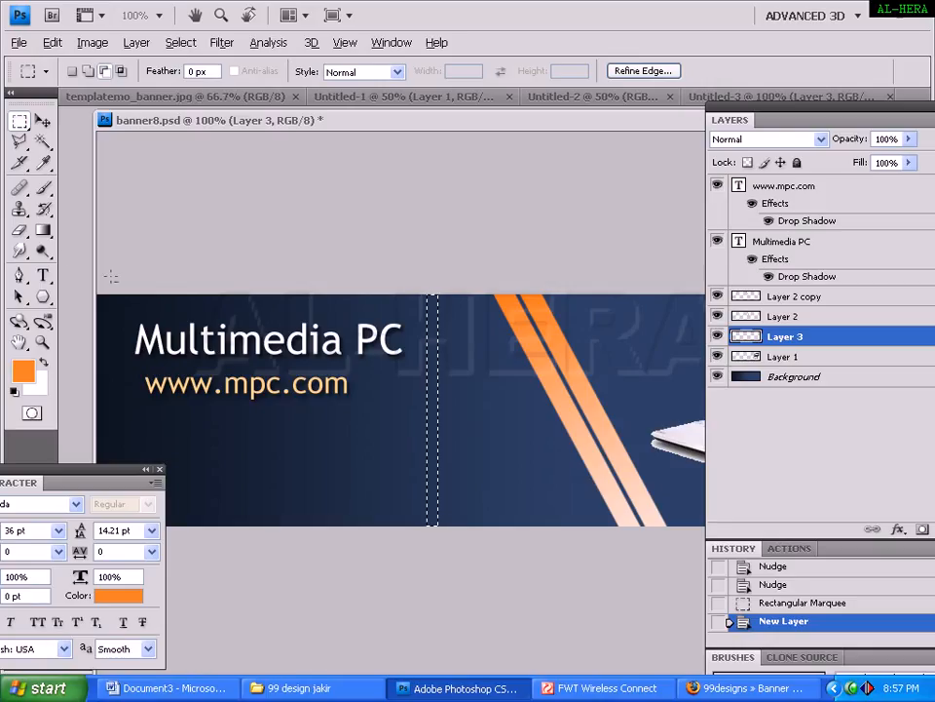
Step: Fill the strip with a Foreground to Background gradient from orange at the top to white at the bottom, and deselect it
{"action": "left_click", "coordinate": [42, 231]}
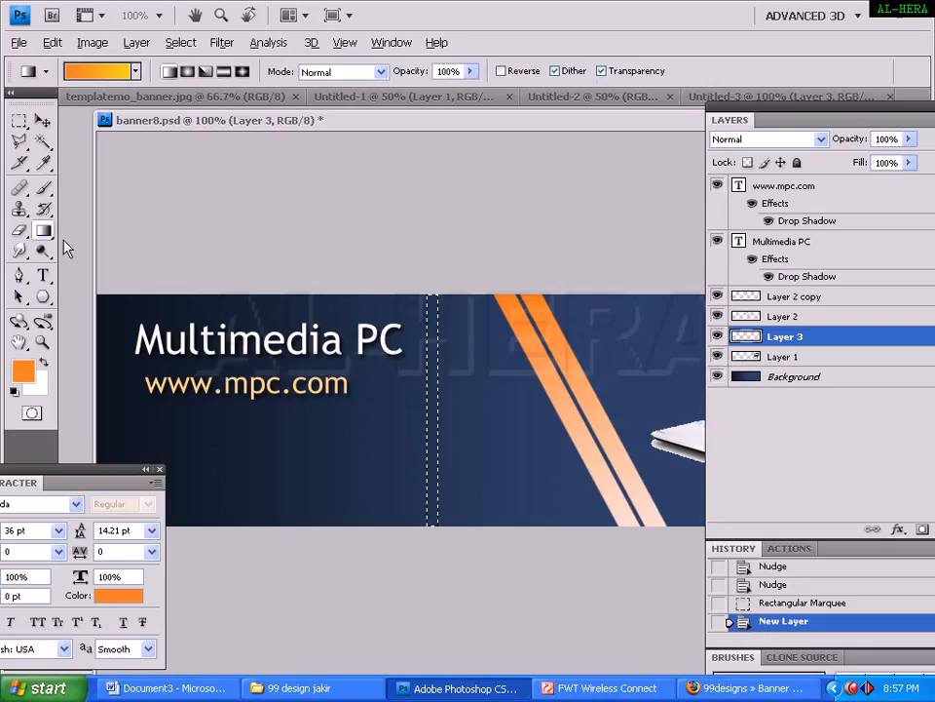
{"action": "left_click", "coordinate": [97, 70]}
{"action": "left_click", "coordinate": [599, 123]}
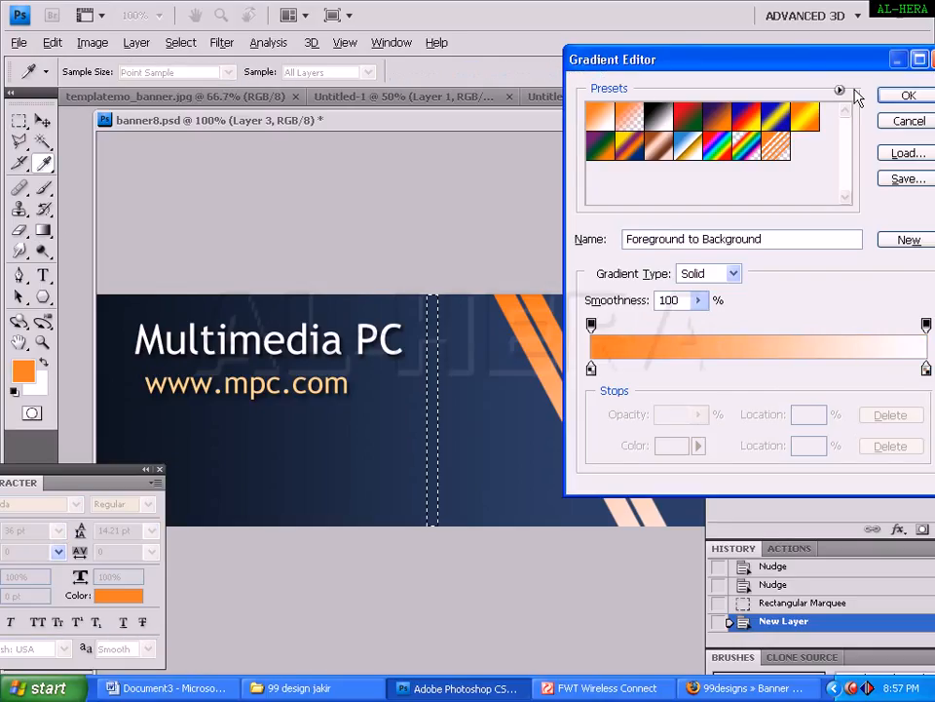
{"action": "left_click", "coordinate": [904, 97]}
{"action": "left_click_drag", "start_coordinate": [439, 301], "coordinate": [387, 552]}
{"action": "left_click", "coordinate": [18, 119]}
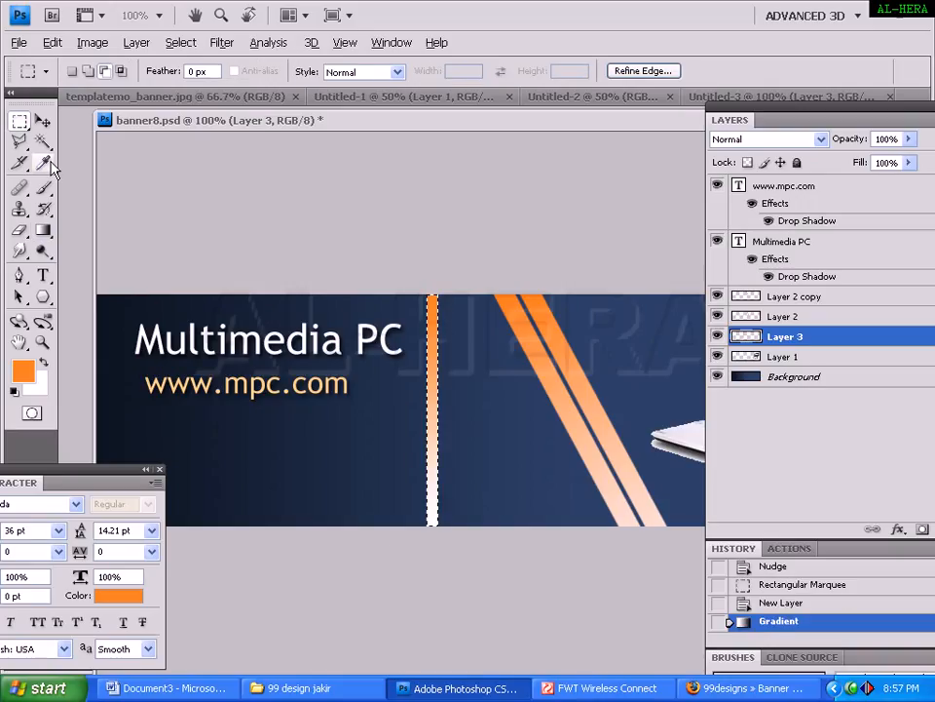
{"action": "left_click", "coordinate": [251, 484]}
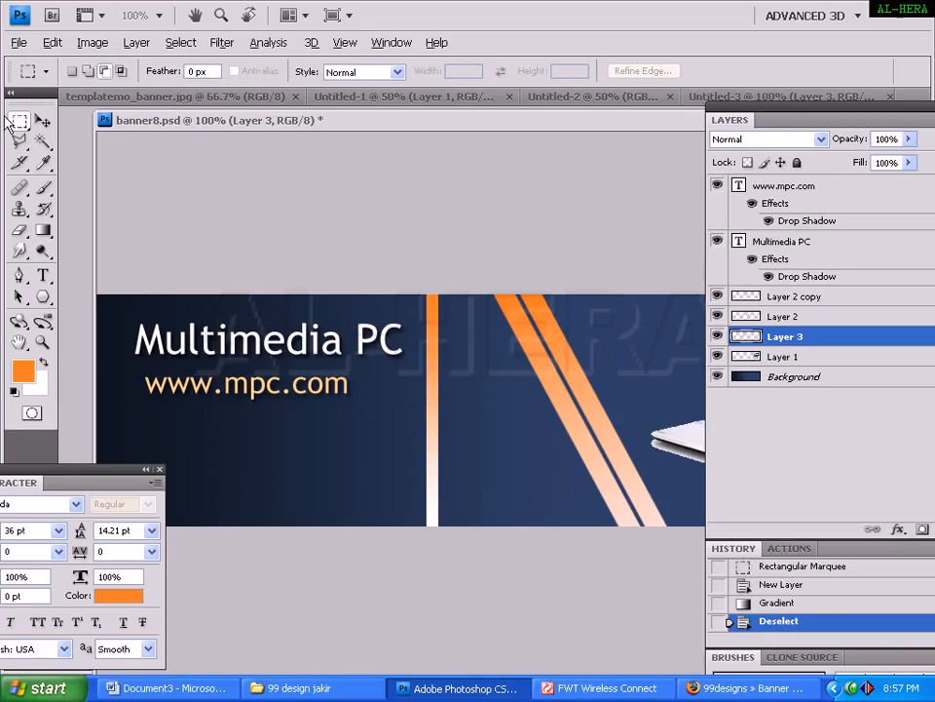
Step: Free-transform the new stripe to about 188% height, rotate it -20° and place it between the text and the existing stripes
{"action": "key", "text": "v"}
{"action": "key", "text": "ctrl+t"}
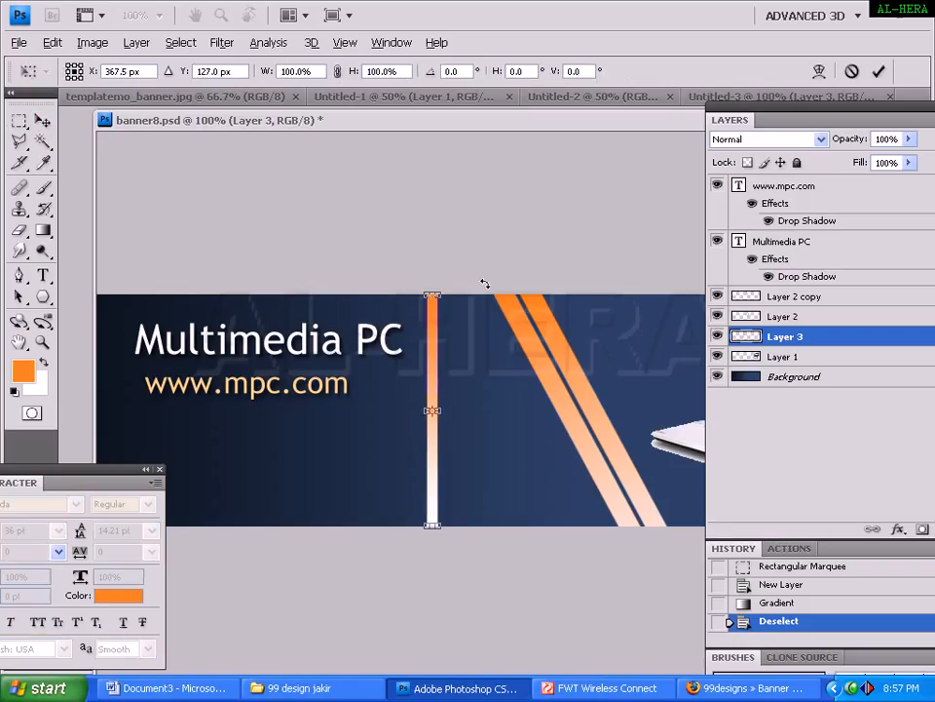
{"action": "left_click_drag", "start_coordinate": [438, 291], "coordinate": [453, 211]}
{"action": "key", "text": "ctrl+z"}
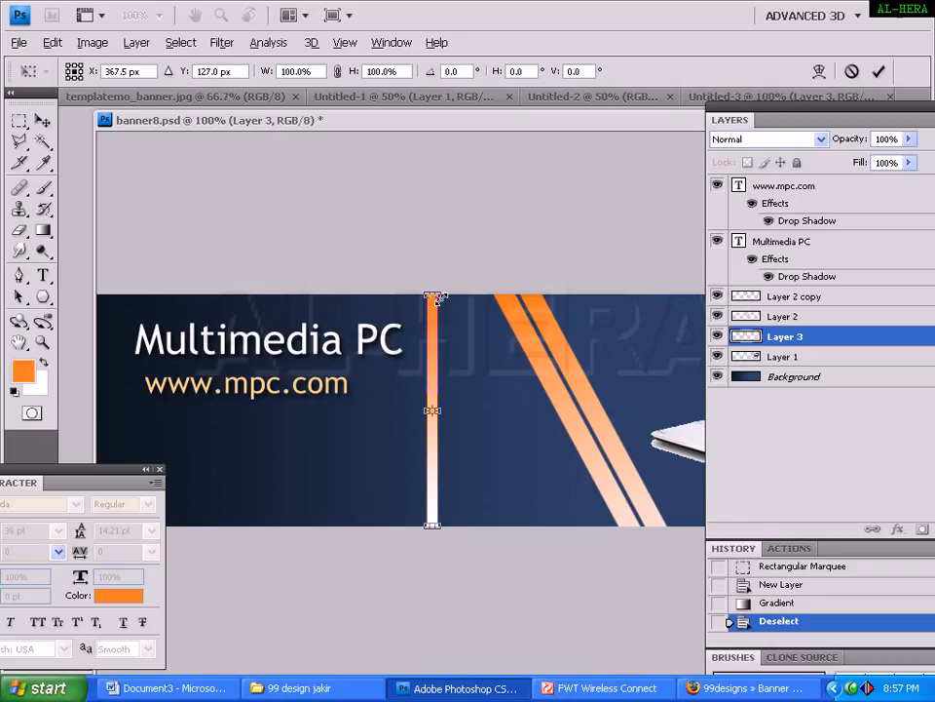
{"action": "left_click_drag", "start_coordinate": [432, 292], "coordinate": [400, 156]}
{"action": "left_click_drag", "start_coordinate": [413, 347], "coordinate": [449, 342]}
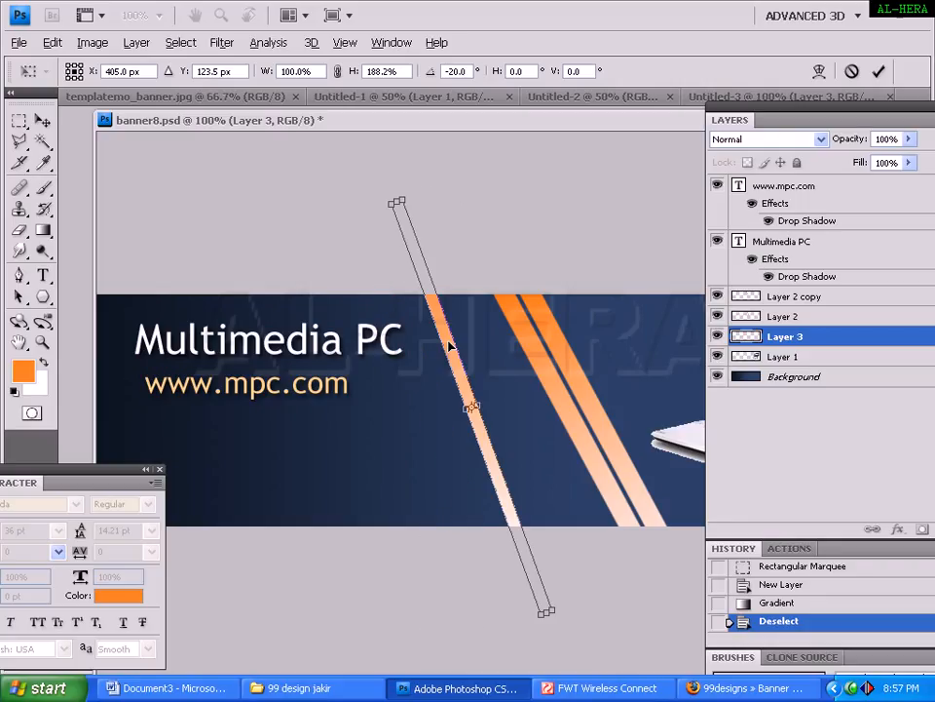
{"action": "key", "text": "Return"}
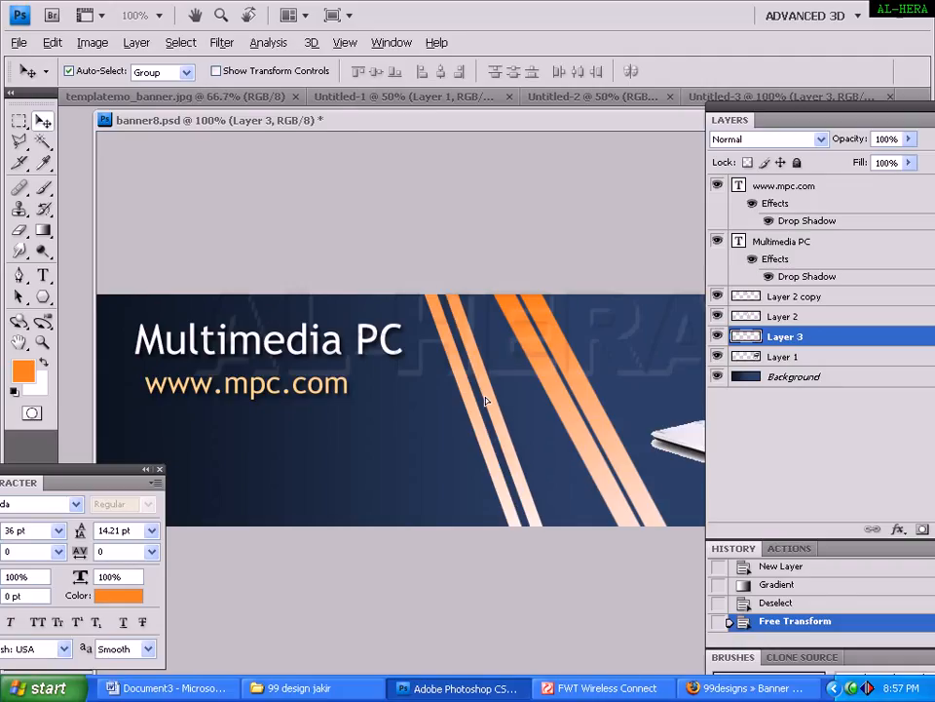
Step: Duplicate the slanted stripe just beside the original and nudge the copy closer, leaving a thin gap
{"action": "left_click_drag", "start_coordinate": [485, 396], "coordinate": [487, 397]}
{"action": "key", "text": "Left"}
{"action": "key", "text": "Left"}
{"action": "key", "text": "Left"}
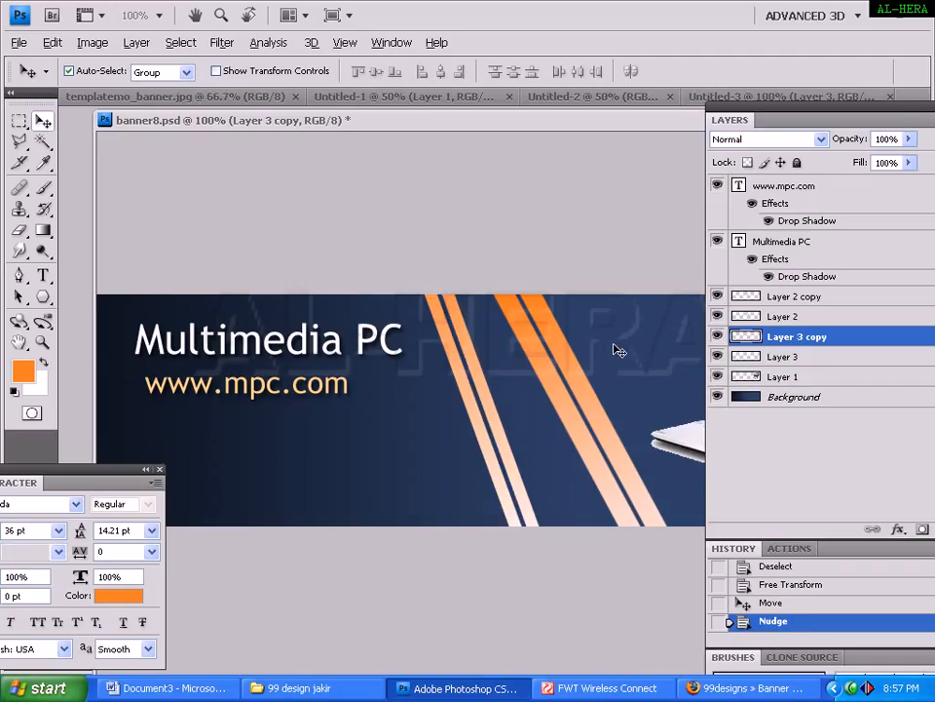
{"action": "key", "text": "Tab"}
{"action": "key", "text": "Tab"}
{"action": "key", "text": "ctrl+t"}
{"action": "mouse_move", "coordinate": [604, 190]}
{"action": "left_mouse_down"}
{"action": "mouse_move", "coordinate": [593, 175]}
{"action": "mouse_move", "coordinate": [595, 196]}
{"action": "left_mouse_up"}
{"action": "key", "text": "Escape"}
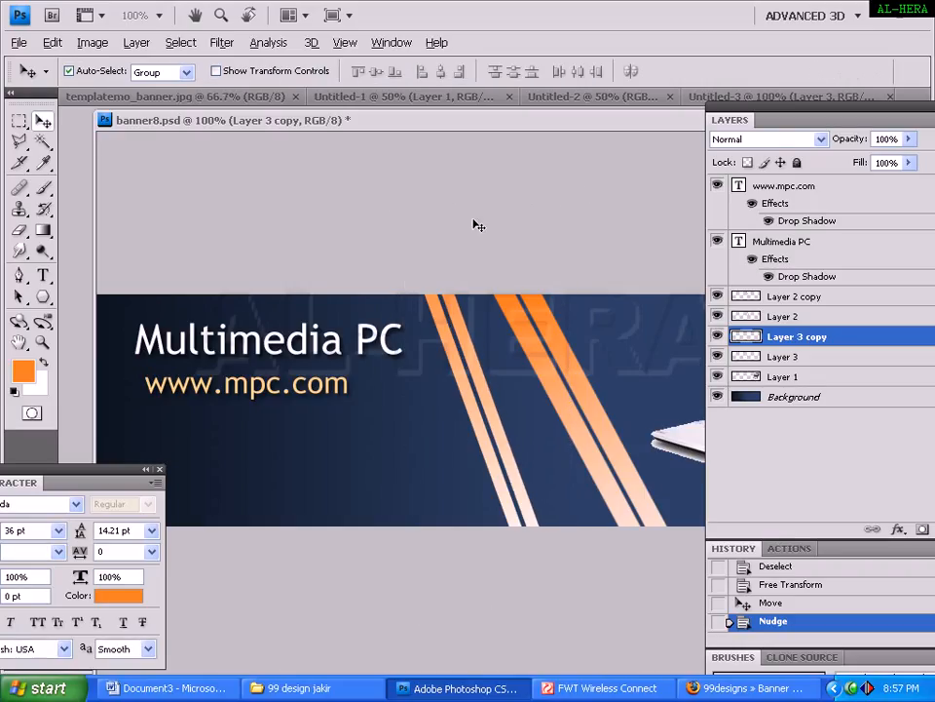
{"action": "key", "text": "Tab"}
{"action": "key", "text": "Tab"}
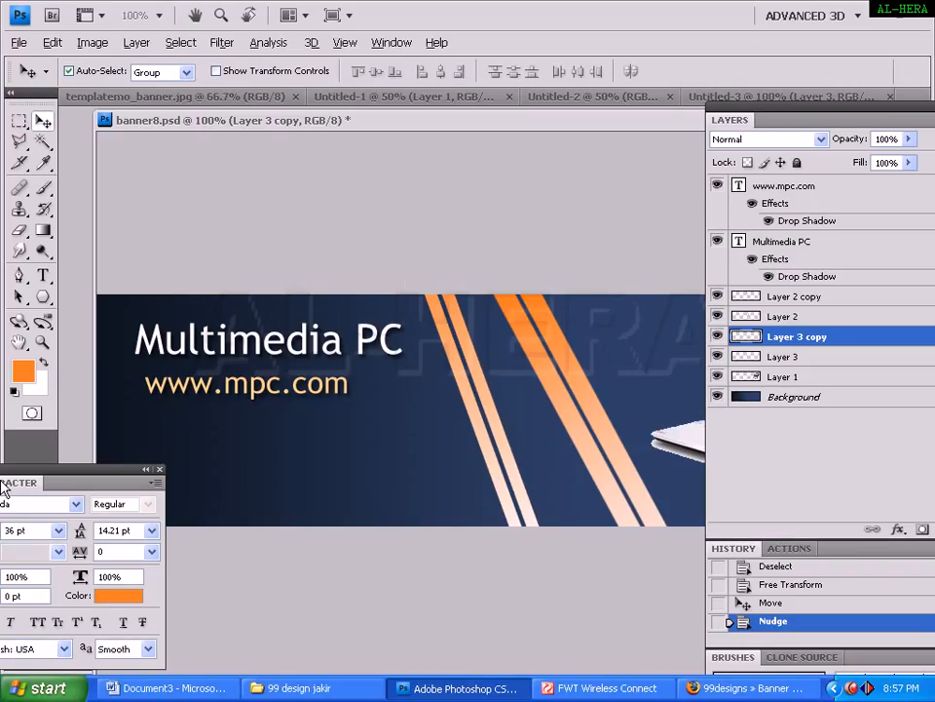
Step: Open the Multimedia PC title text for editing and return to the Move tool
{"action": "left_click", "coordinate": [329, 351]}
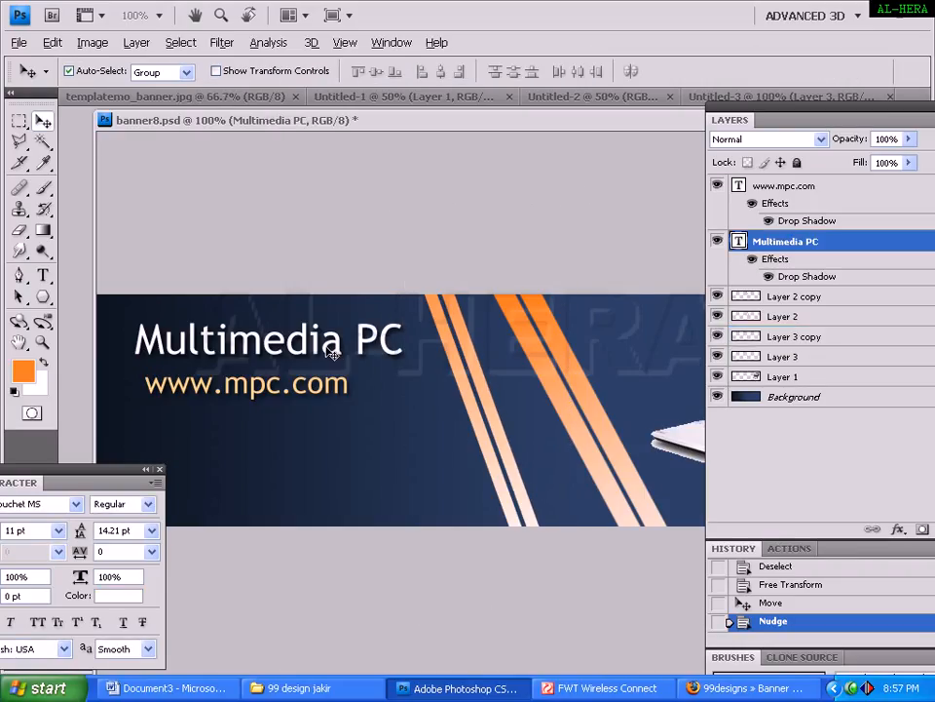
{"action": "double_click", "coordinate": [750, 241]}
{"action": "key", "text": "Escape"}
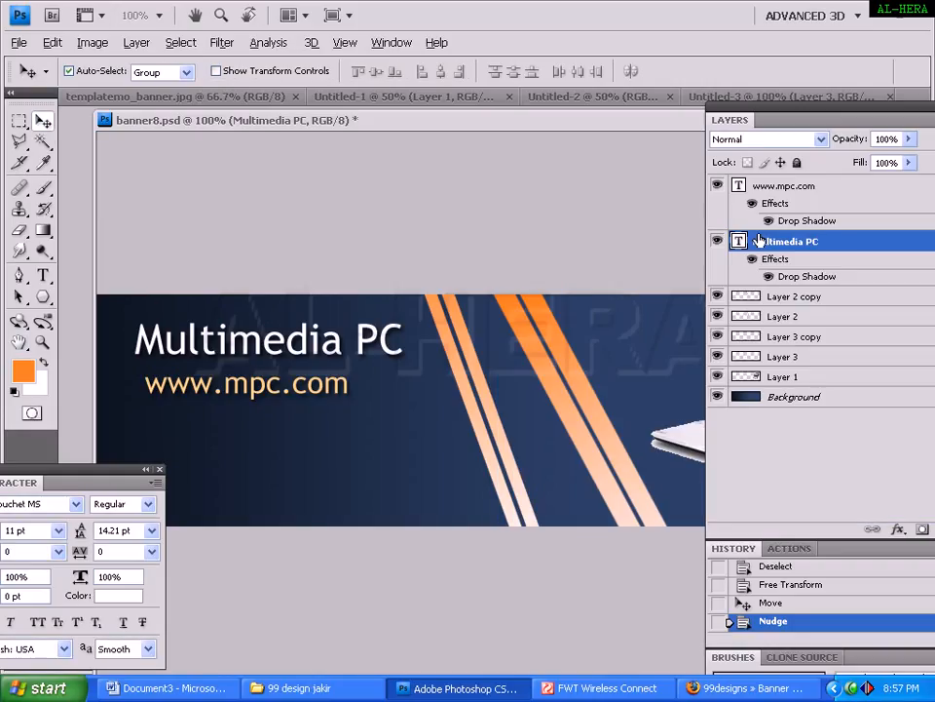
{"action": "double_click", "coordinate": [739, 241]}
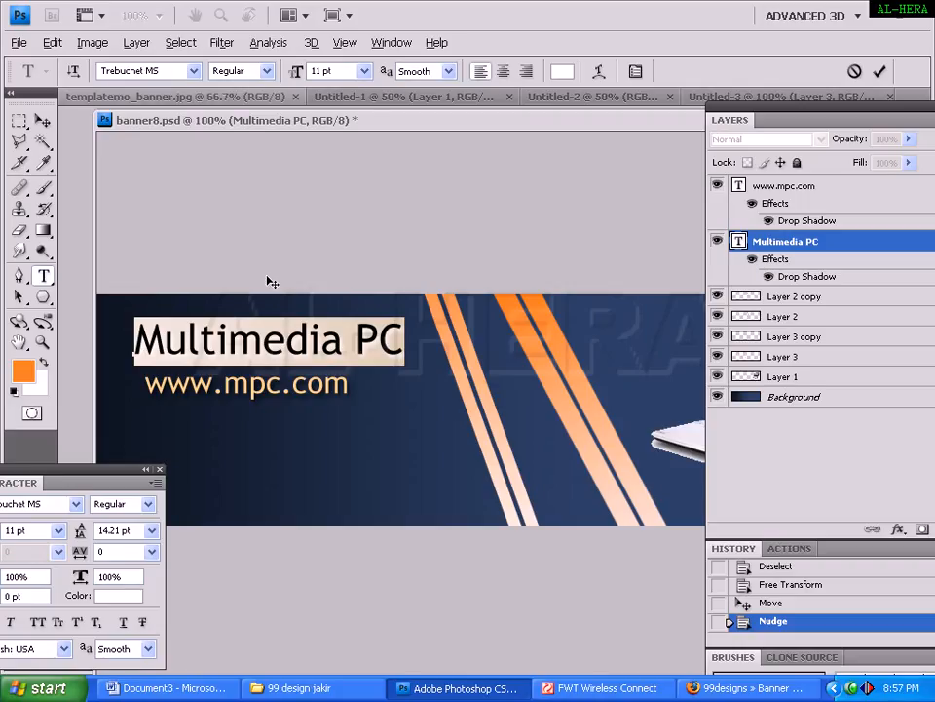
{"action": "left_click", "coordinate": [262, 341]}
{"action": "left_click", "coordinate": [41, 121]}
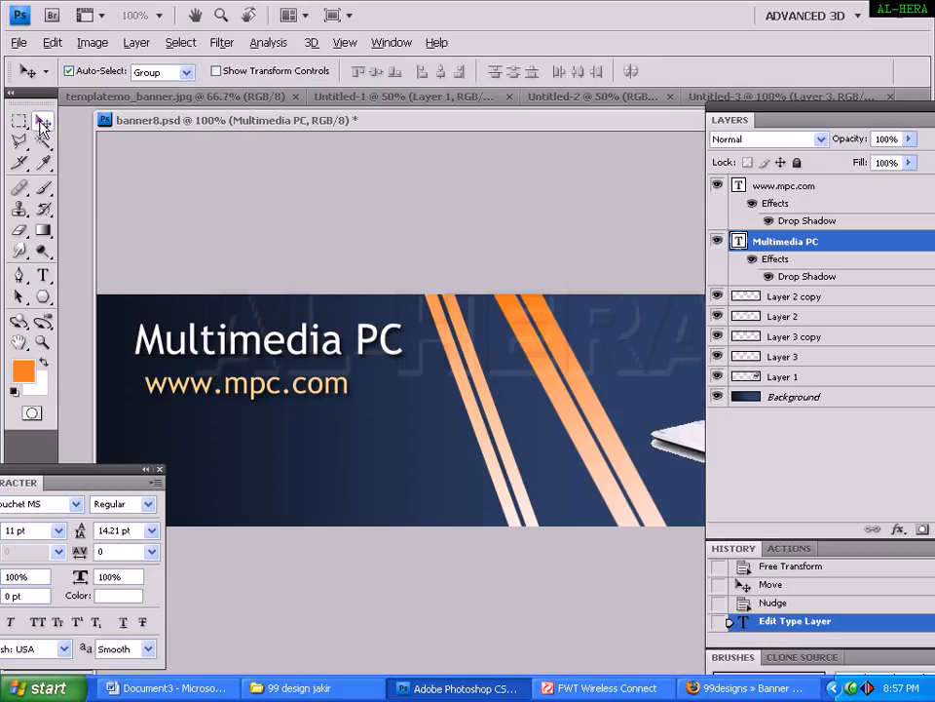
Step: Hide all panels to view the banner8.psd artwork unobstructed
{"action": "key", "text": "Tab"}
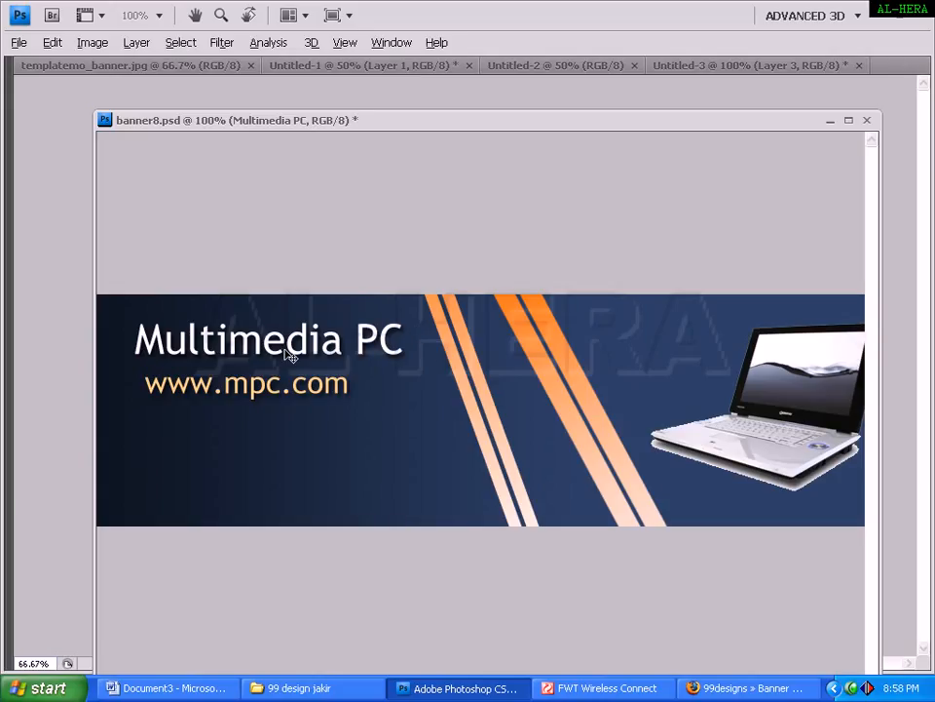
{"action": "key", "text": "Tab"}
{"action": "key", "text": "Tab"}
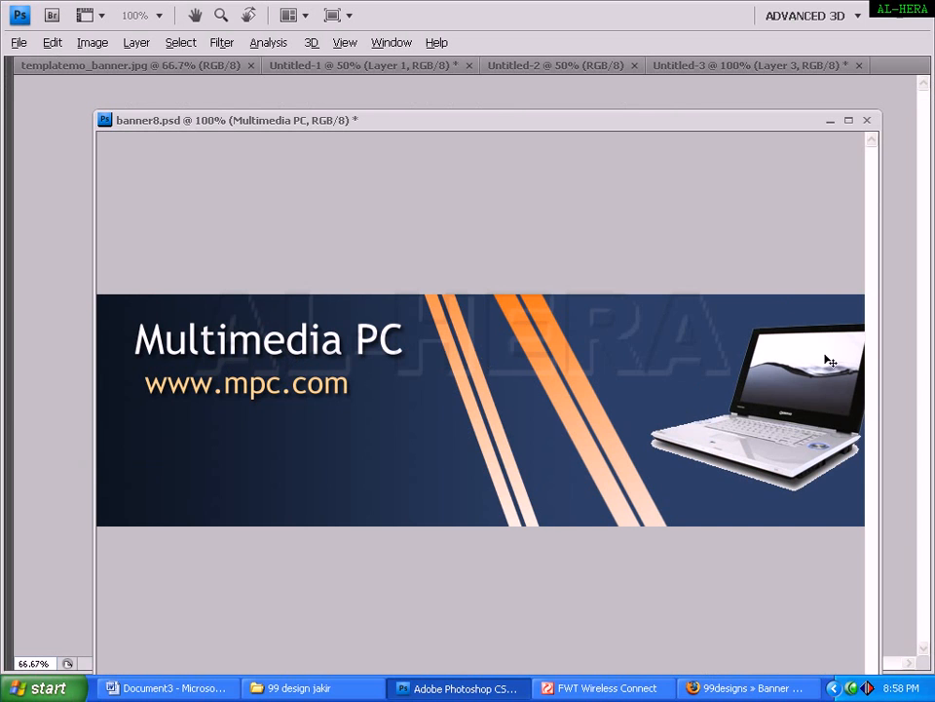